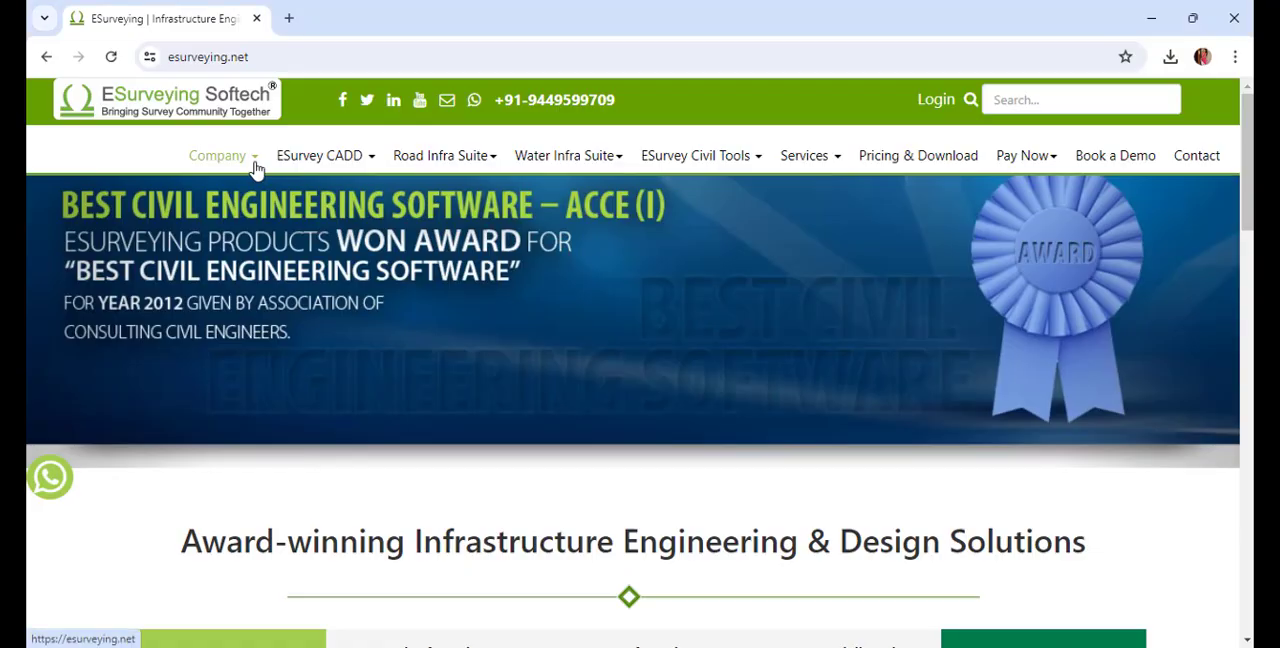
Open the Cloud Object page from the Free Lisp Utility Functions list on esurveying.net
left_click(251, 168)
left_click(240, 288)
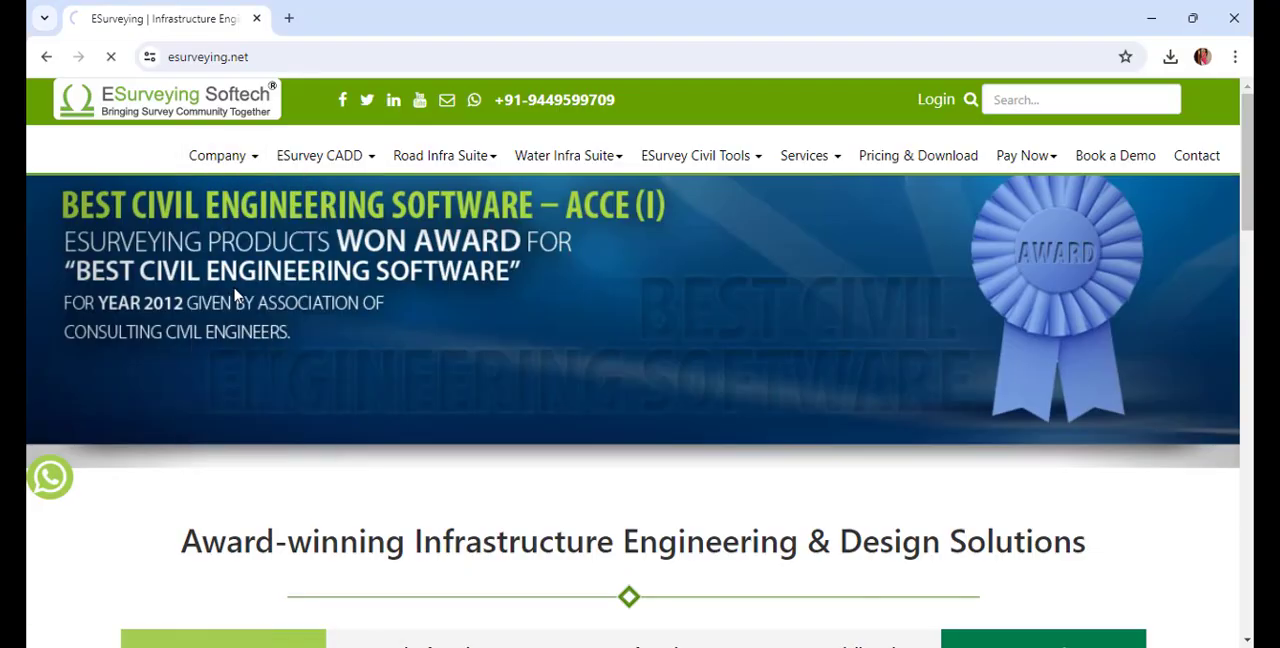
scroll(253, 358, "down", 20)
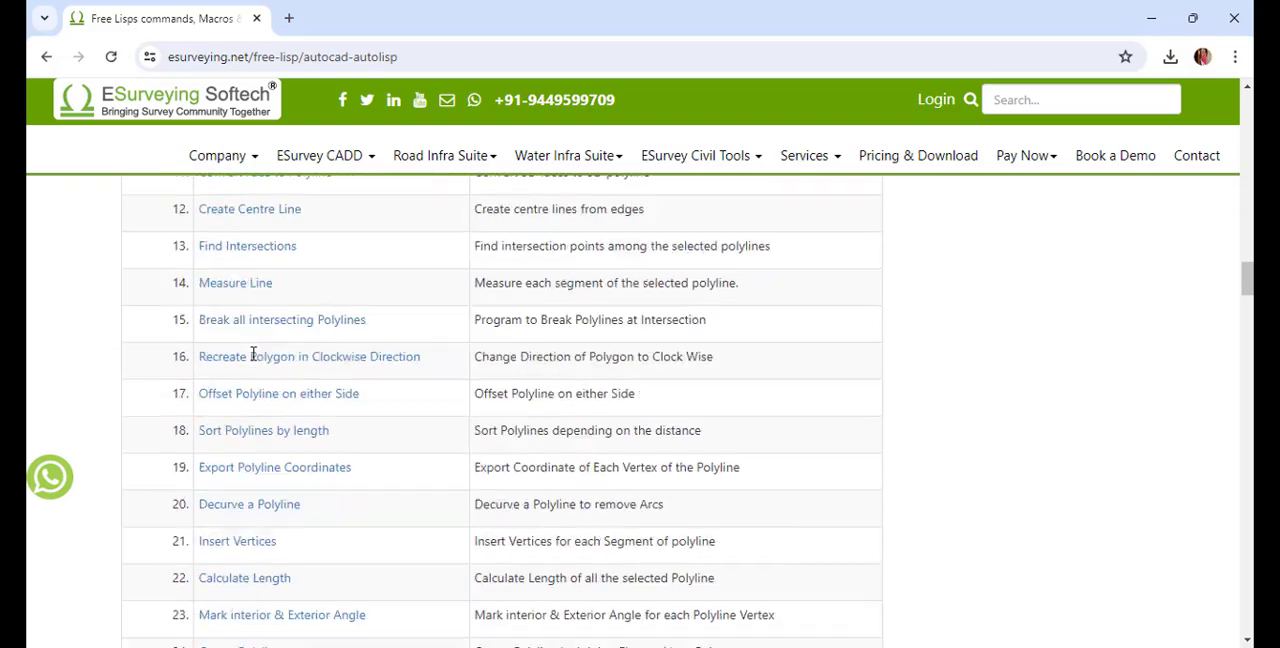
scroll(253, 358, "down", 20)
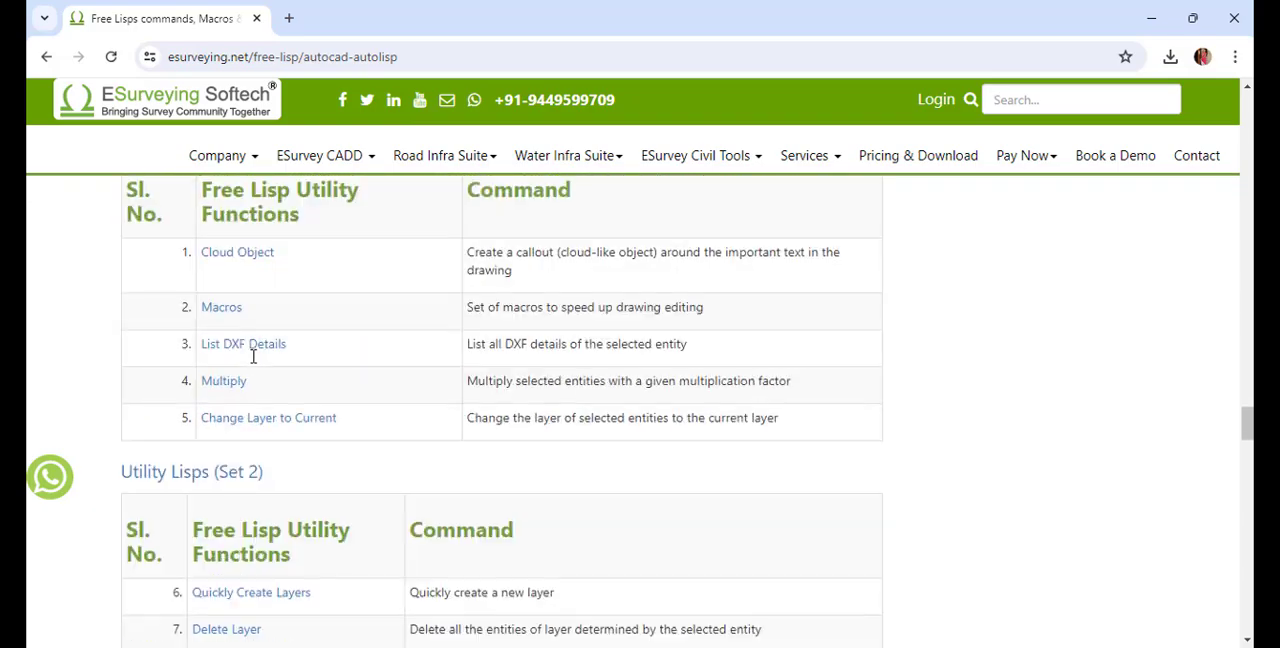
left_click(240, 256)
Log in to the website and download the compiled Lisp file 79_Cloud.Fas for AutoCAD users
scroll(243, 266, "down", 10)
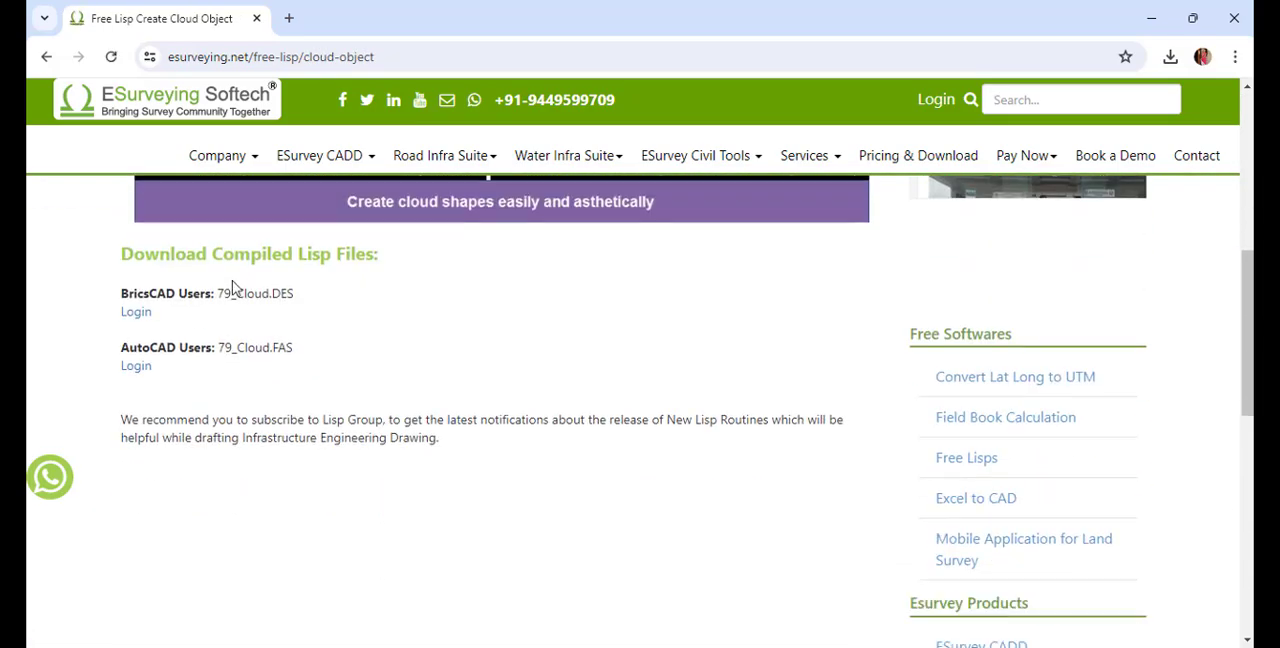
left_click(149, 375)
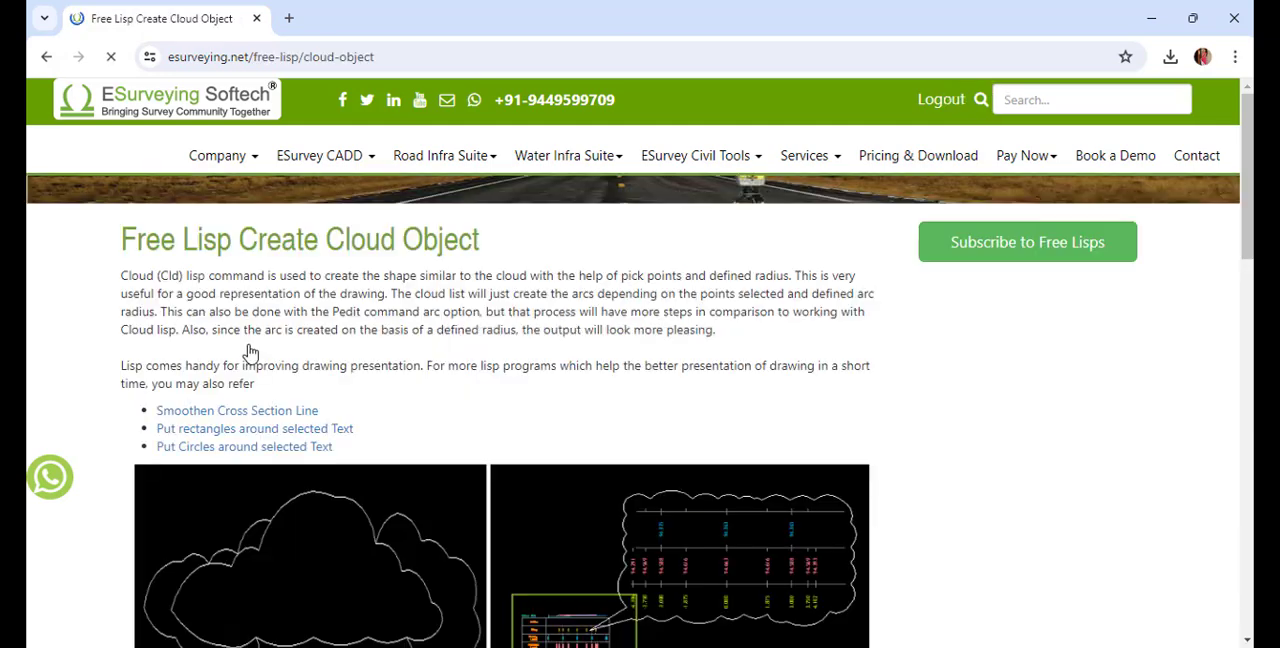
scroll(249, 354, "down", 6)
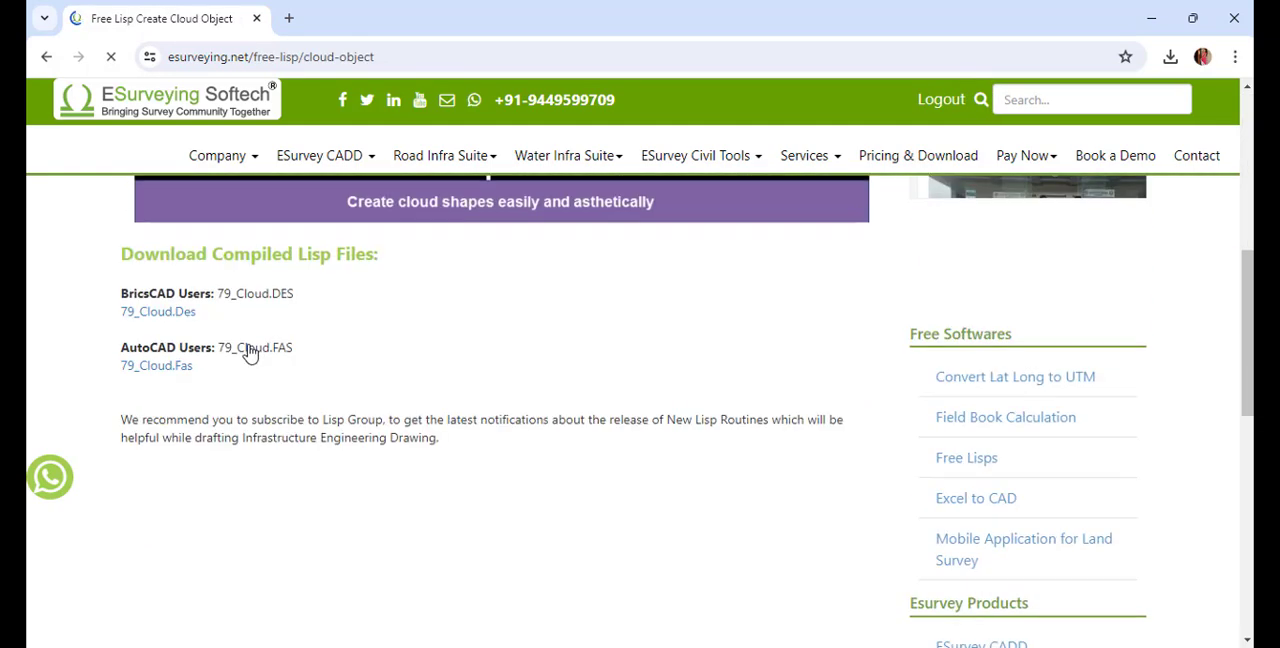
left_click(178, 376)
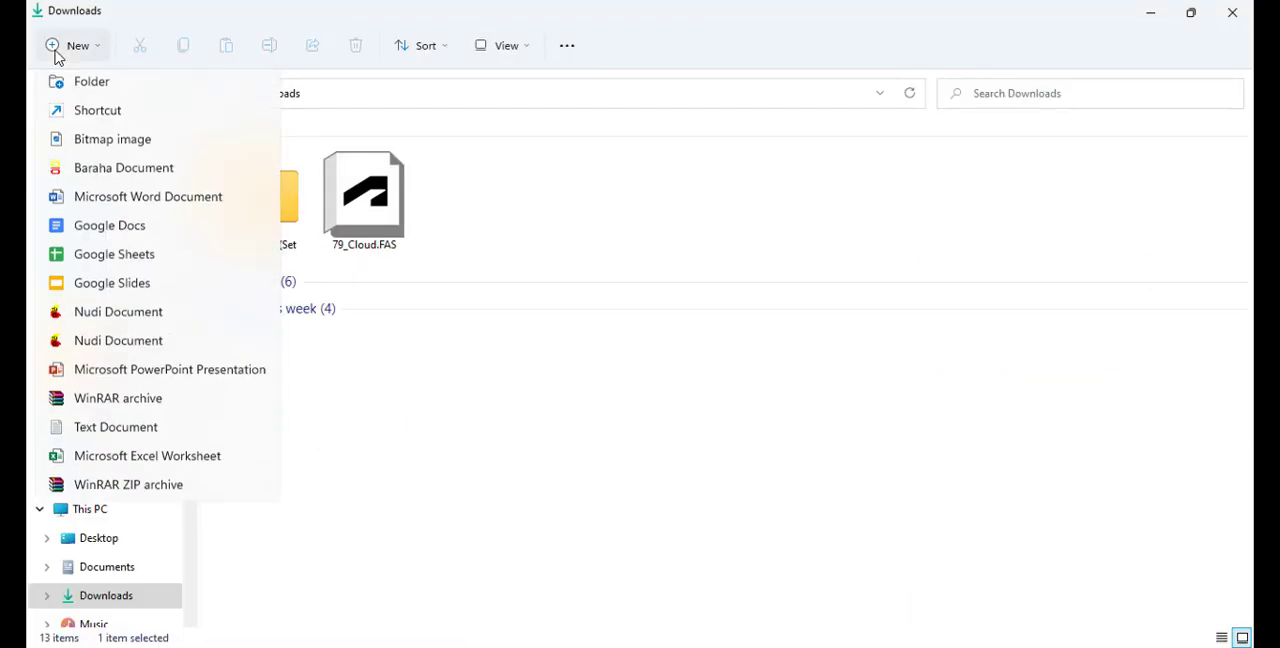
Switch to File Explorer and create a folder named Utility_Lisp in Downloads
left_click(80, 82)
type("Ut")
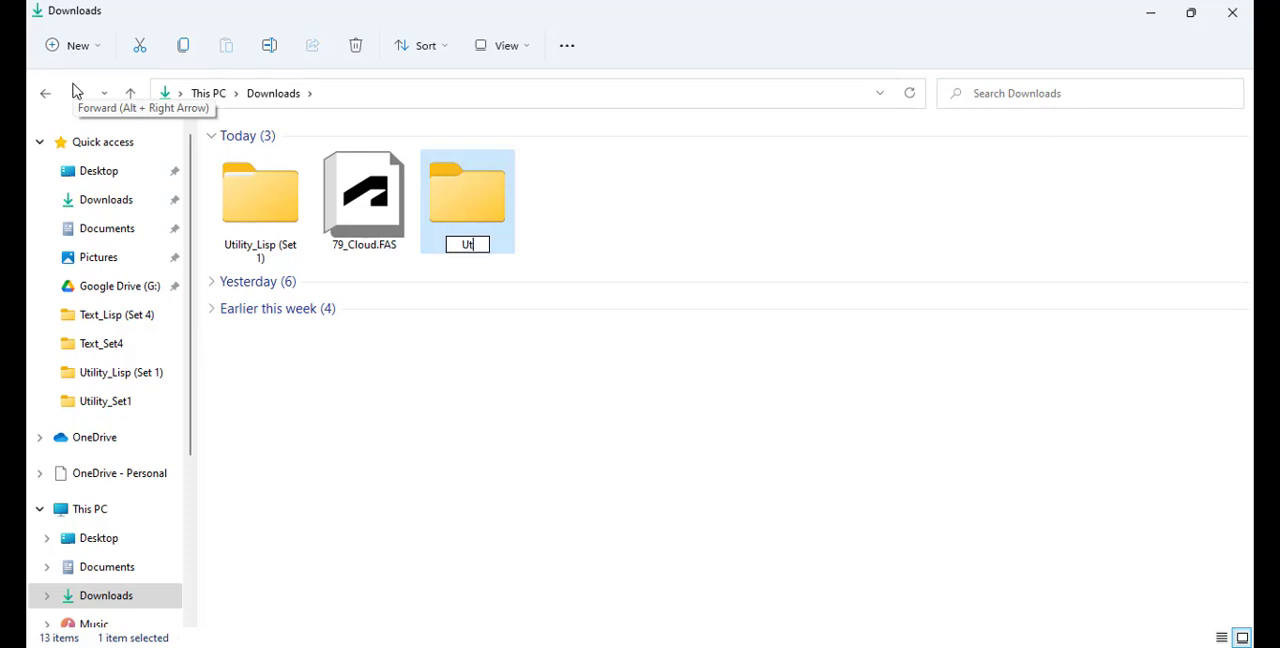
type("ility_Lisp")
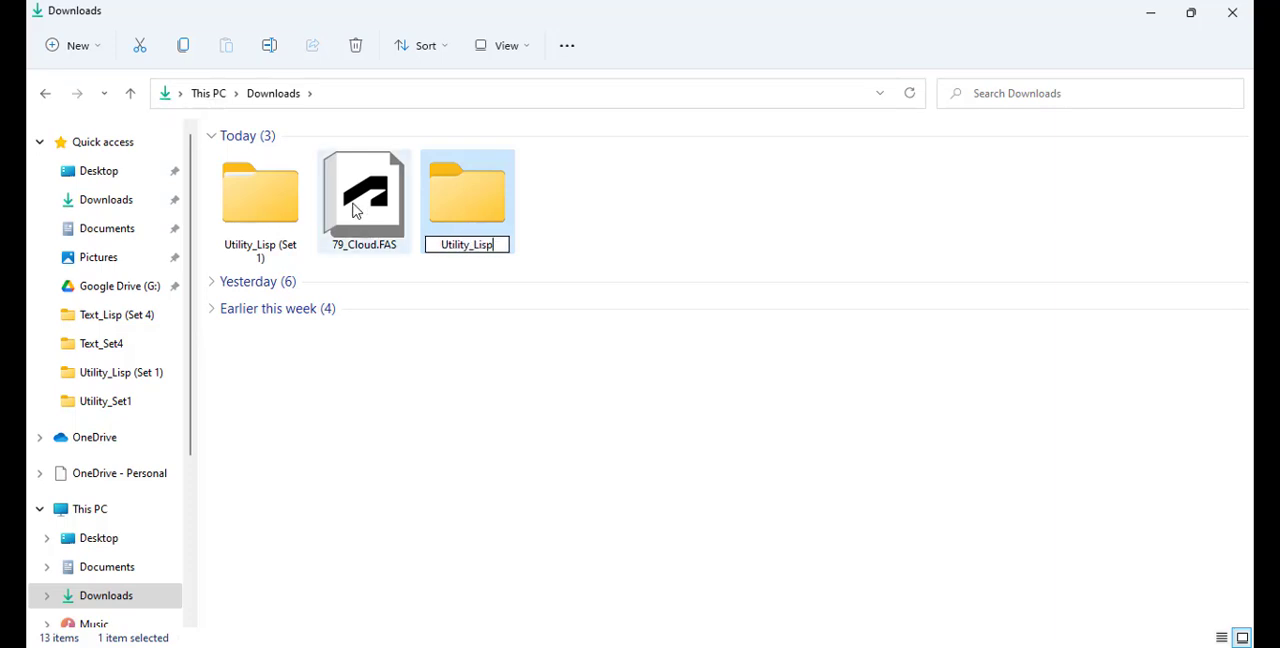
key("Return")
Place the downloaded 79_Cloud.FAS file inside the Utility_Lisp folder
left_click(354, 206)
double_click(471, 224)
key("ctrl+v")
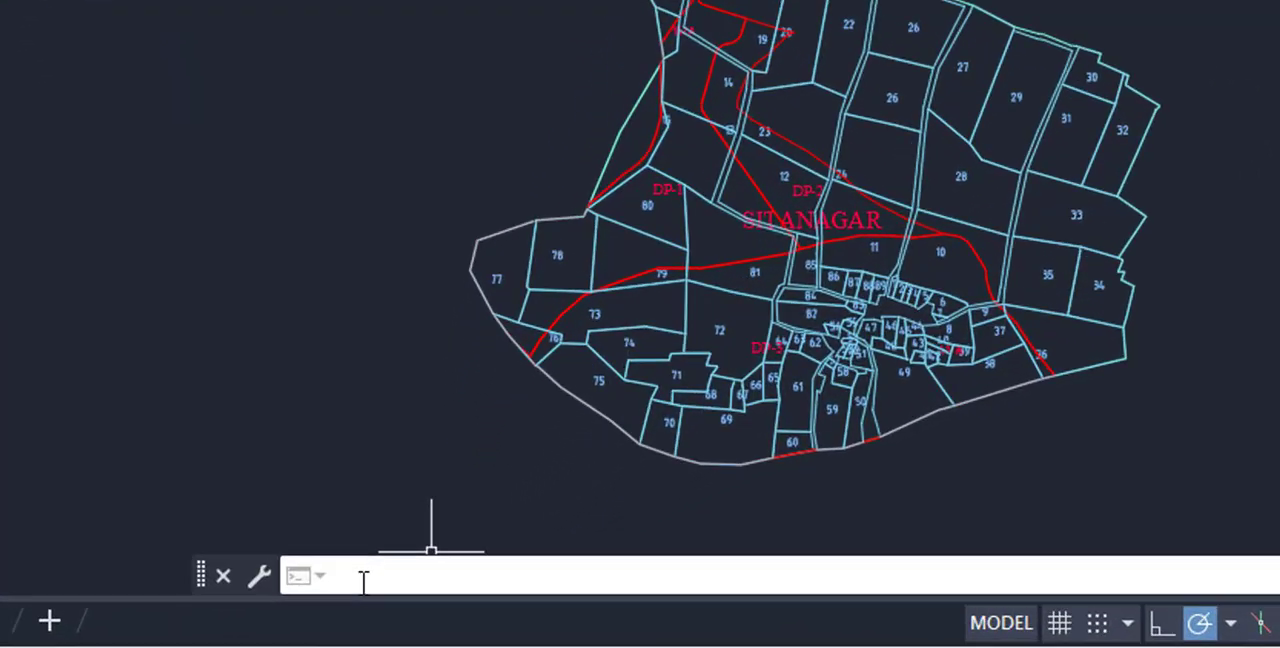
Switch to AutoCAD and load 84_SQCheck.FAS from the Text_Lisp folder with APPLOAD
type("APPLO")
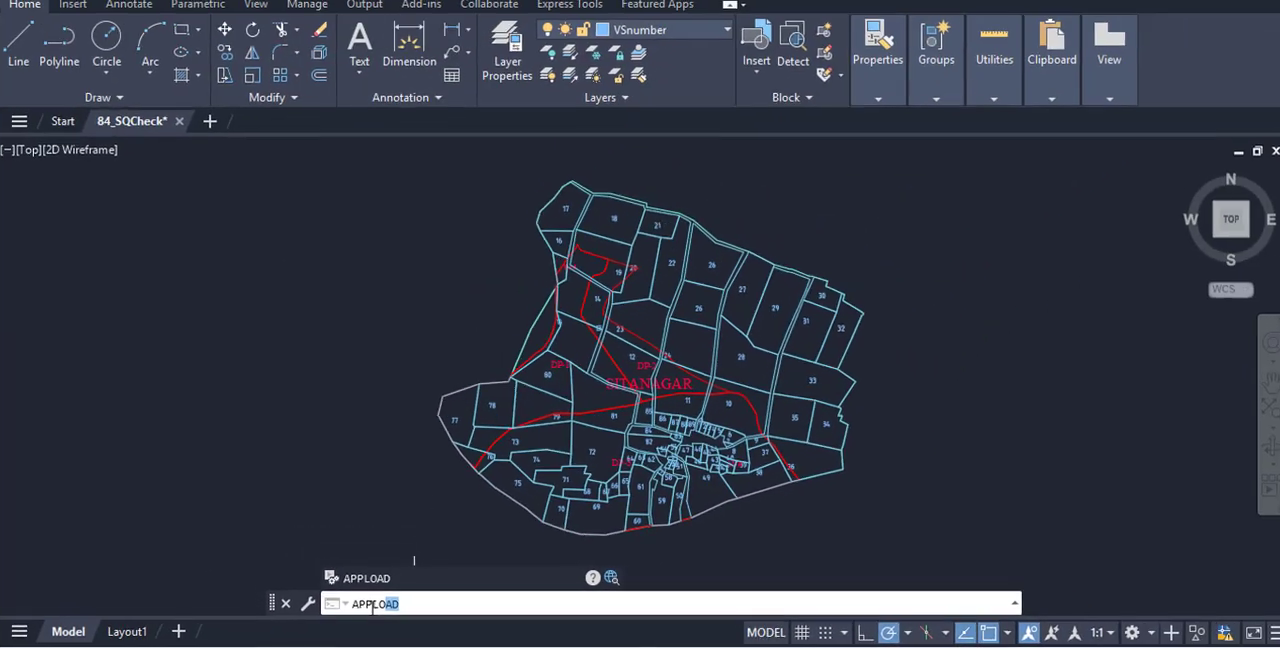
key("Return")
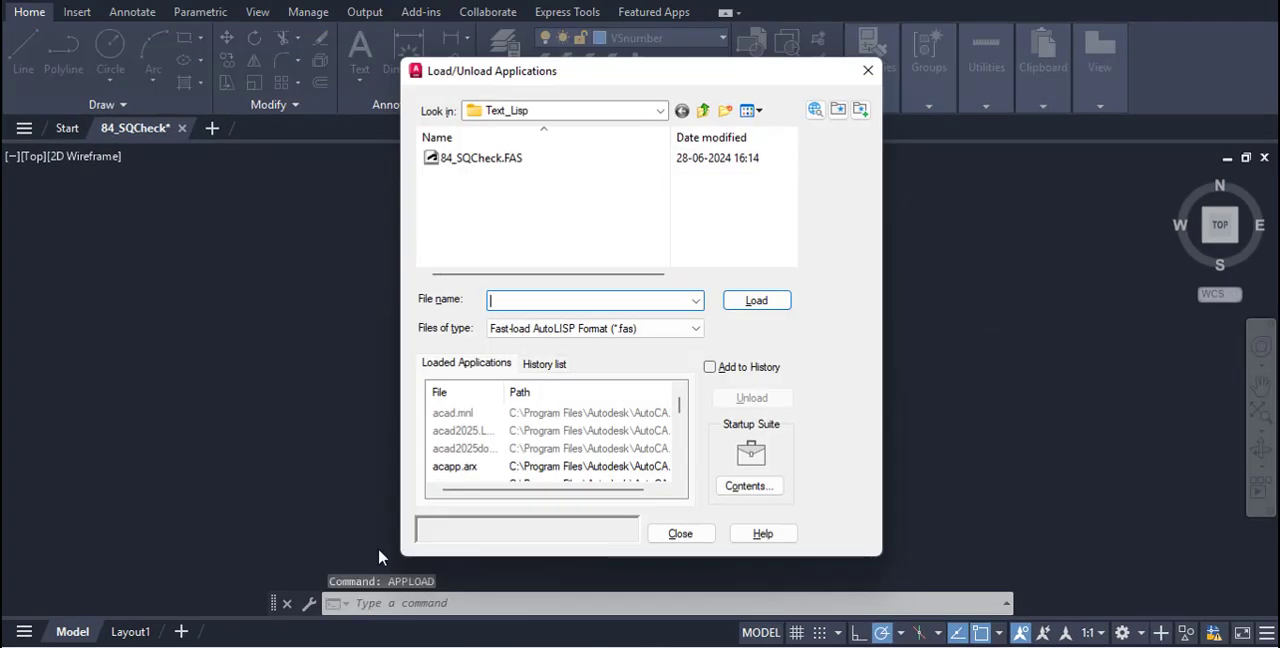
left_click(470, 160)
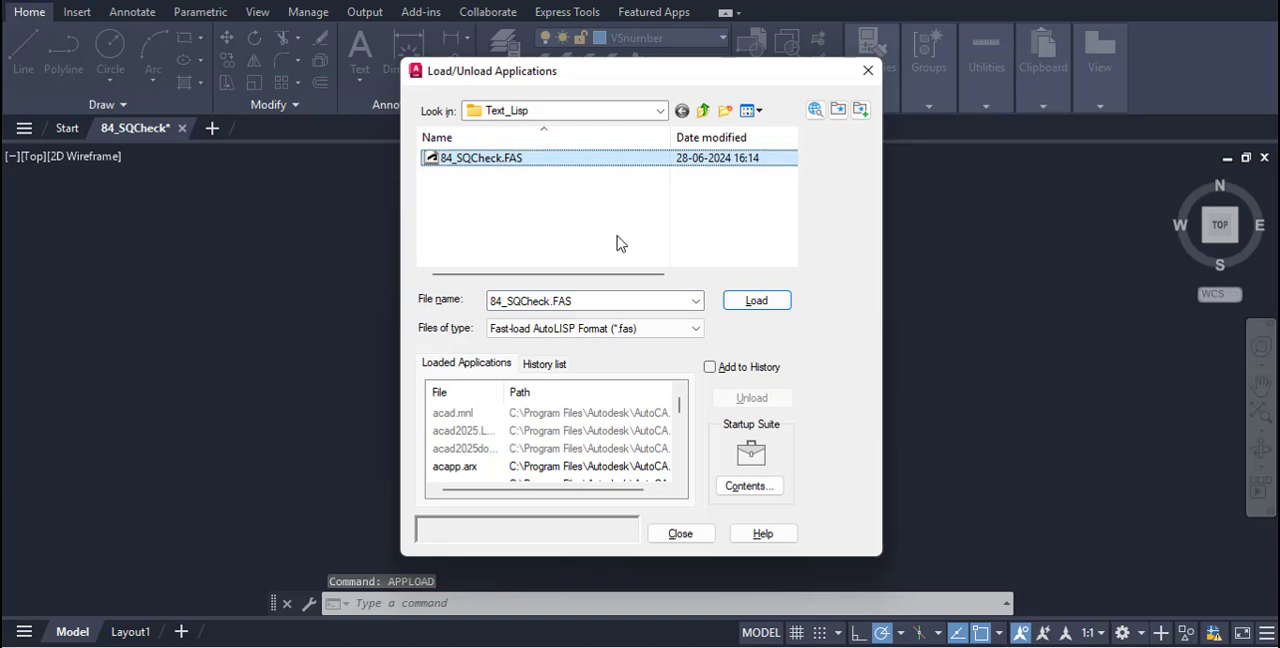
left_click(756, 301)
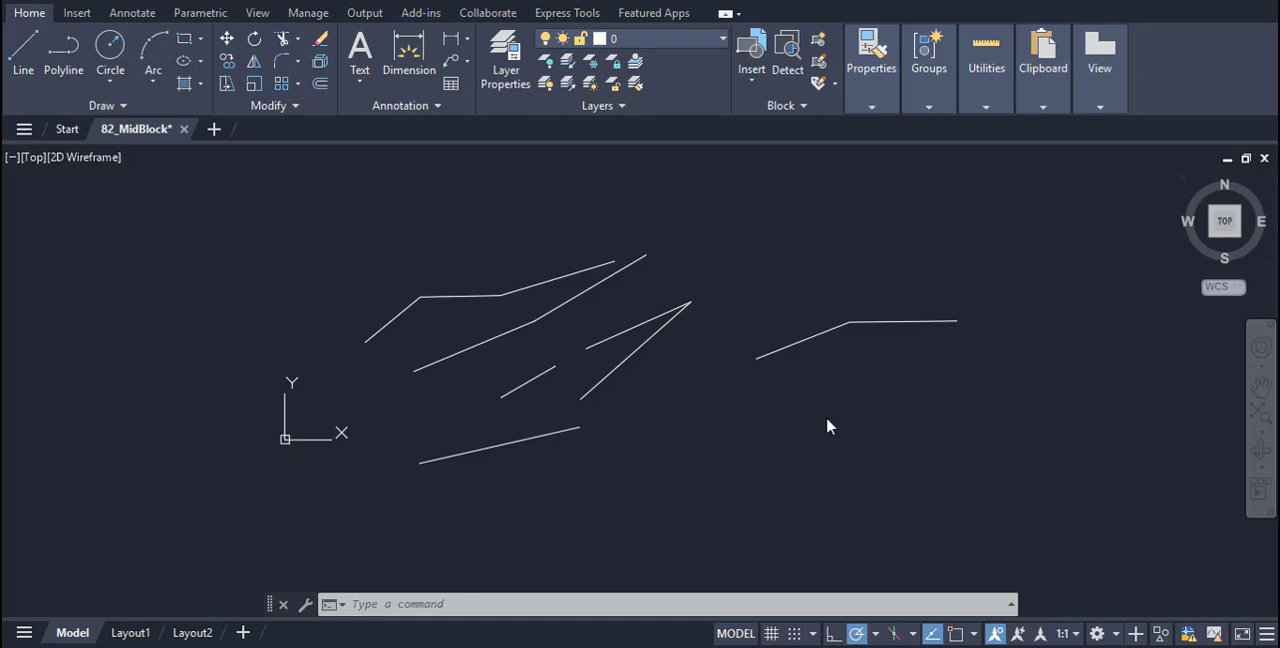
Load 082_MidBlock.LSP from the Block_Lisp folder into the 82_MidBlock drawing with APPLOAD
type("ap")
key("Return")
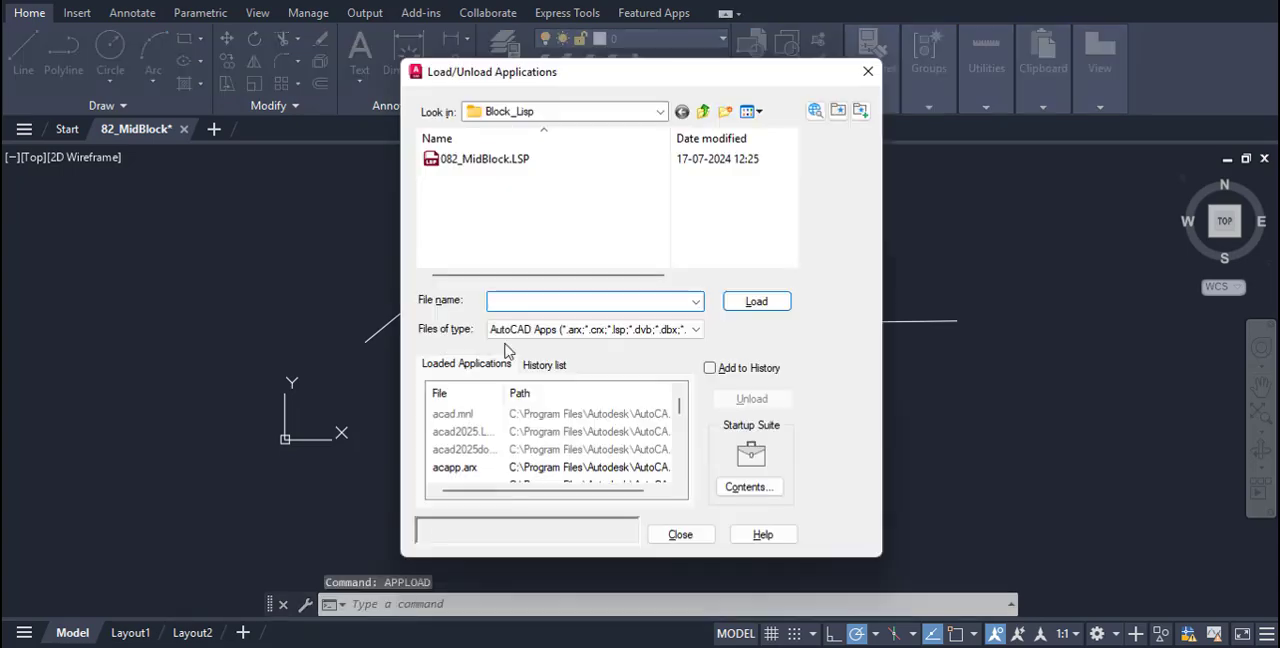
left_click(484, 158)
left_click(756, 301)
left_click(680, 534)
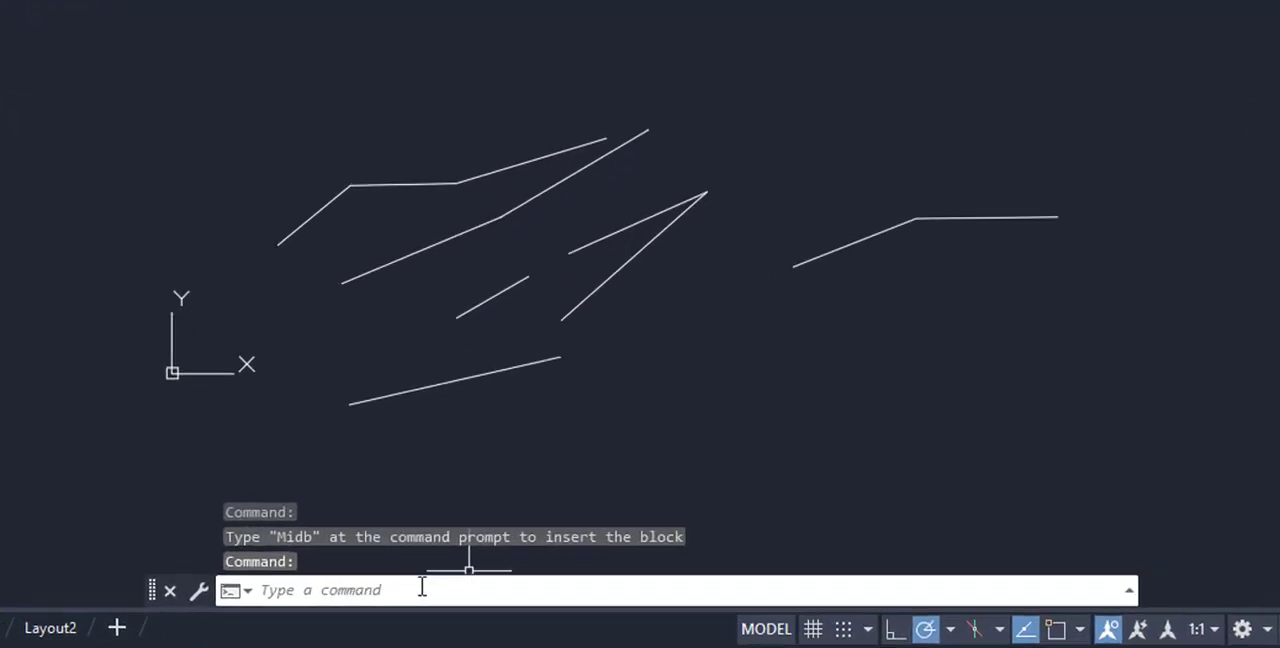
Run MIDB on all the lines in the drawing to insert block A at the midpoint of every segment
left_click(422, 590)
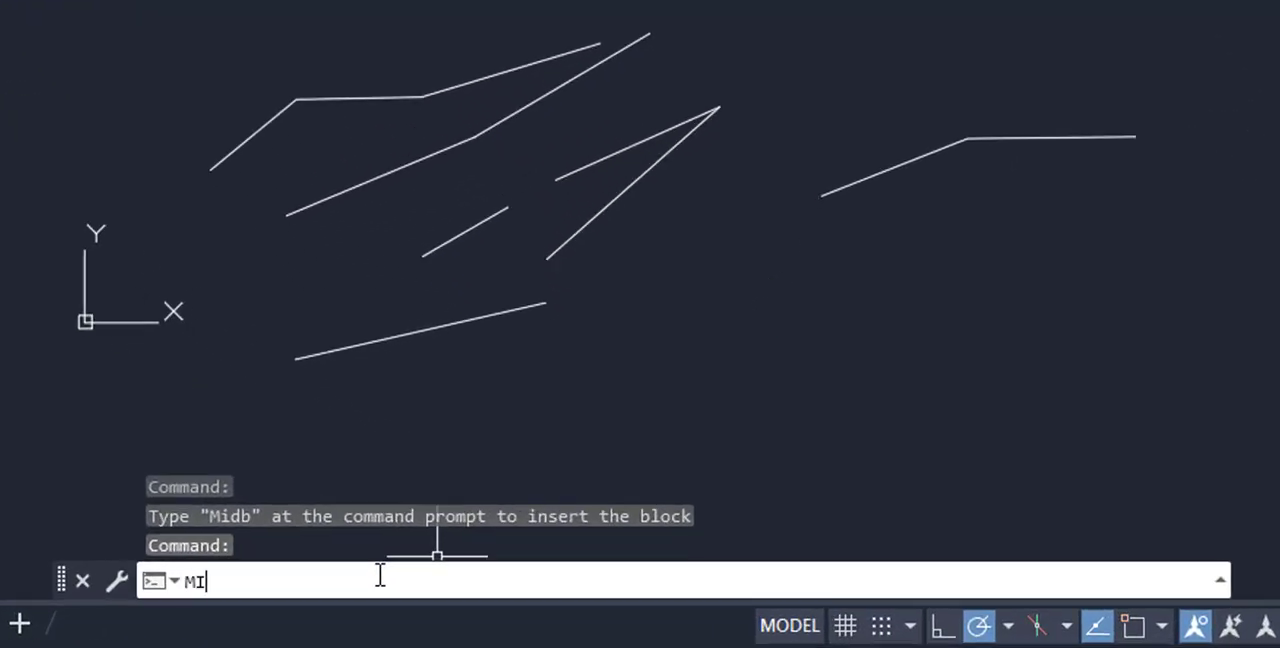
type("MIDB")
key("Return")
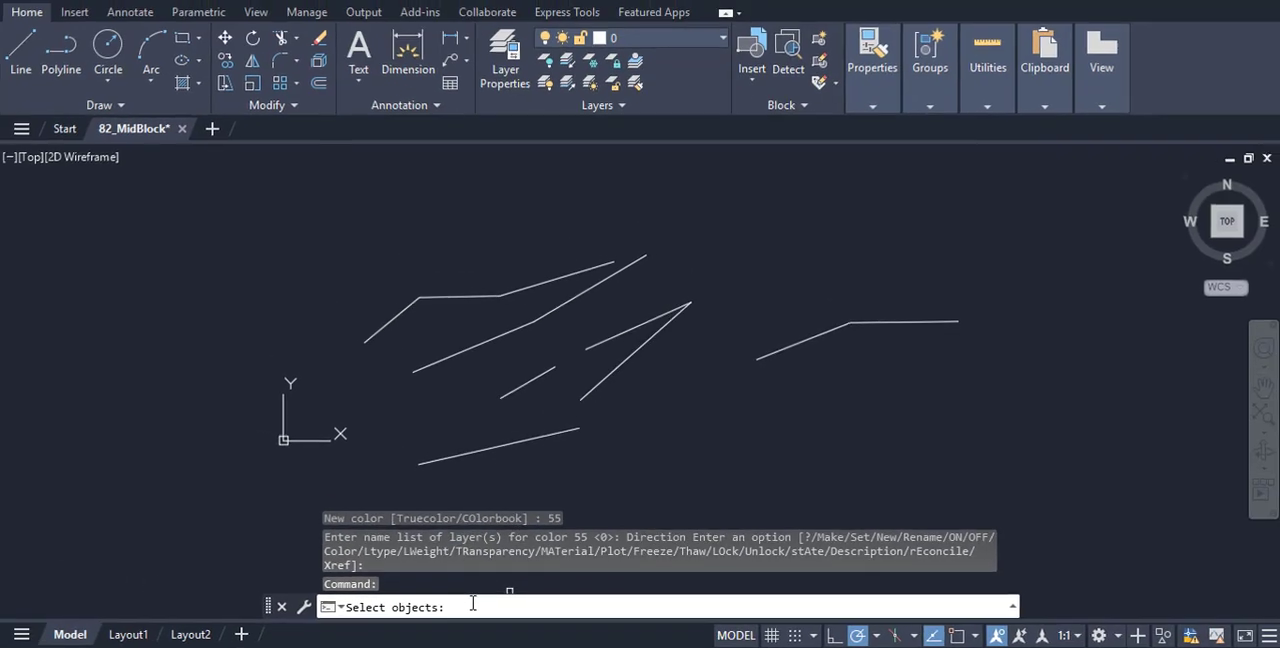
left_click(314, 187)
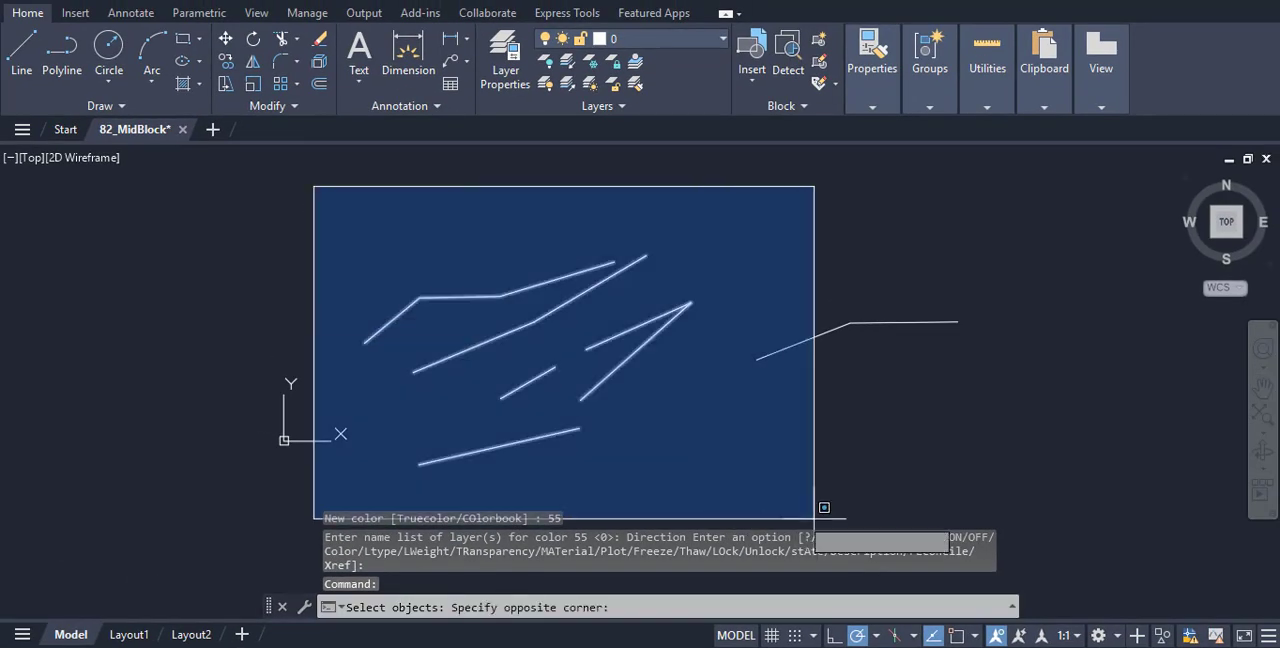
left_click(984, 485)
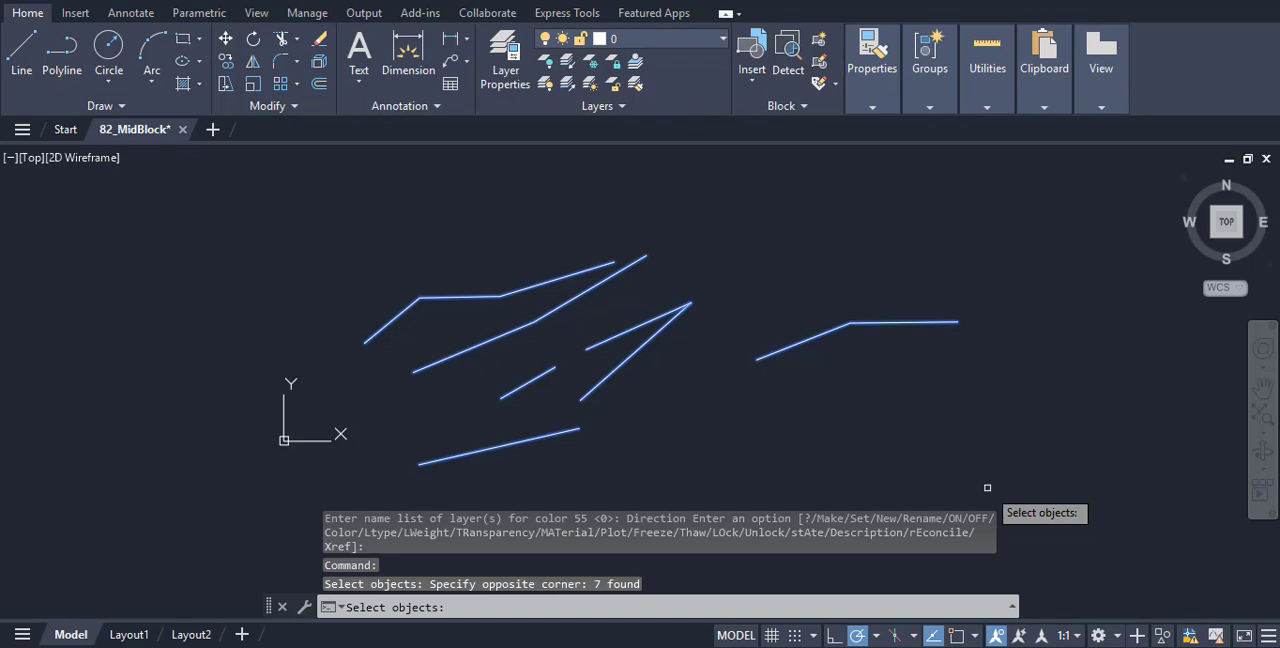
key("Return")
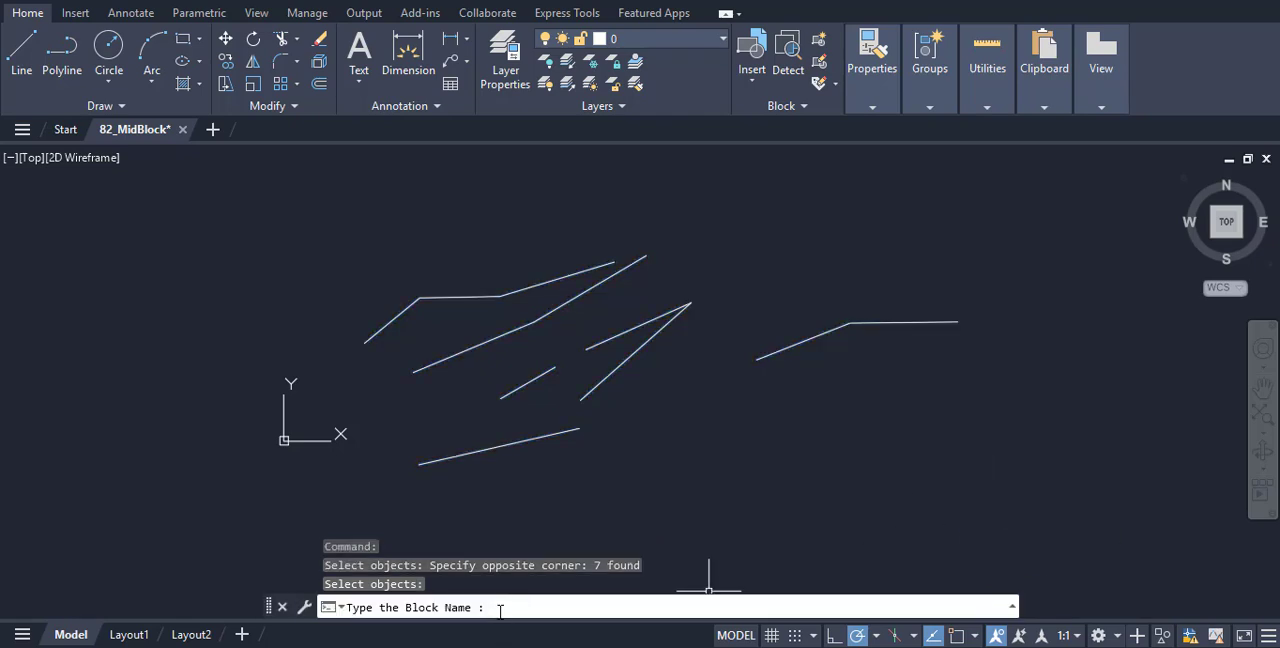
key("Return")
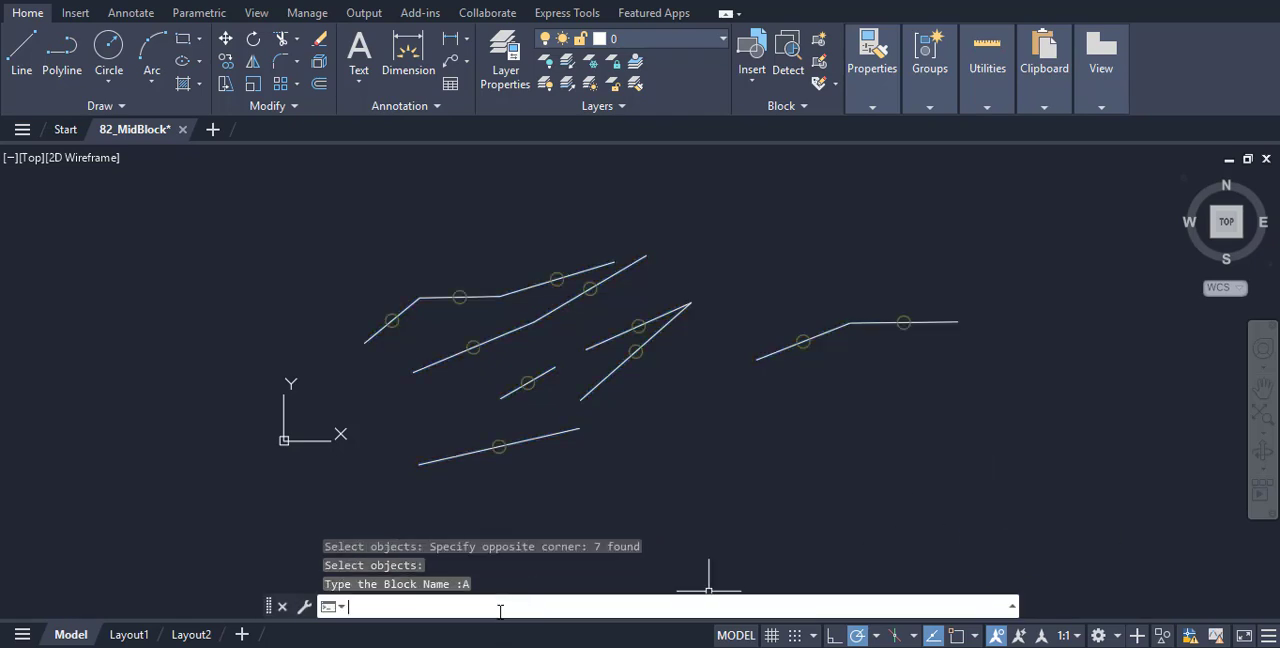
scroll(676, 426, "up", 2)
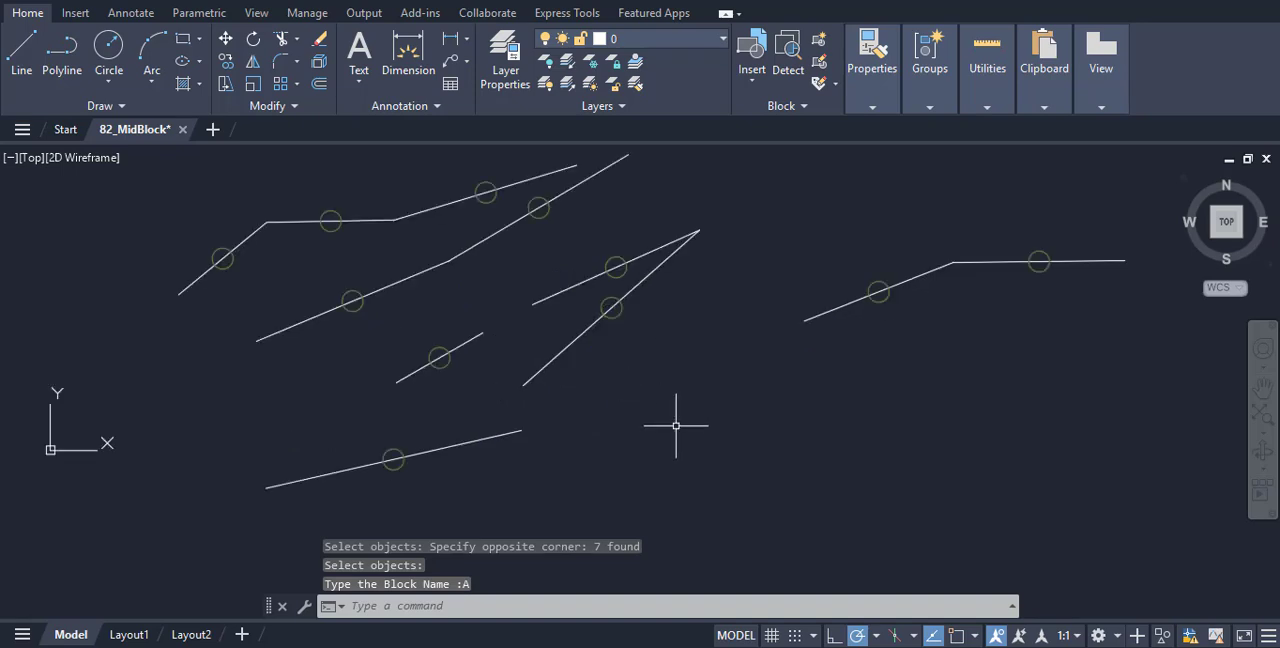
mouse_move(676, 426)
middle_mouse_down()
mouse_move(763, 465)
mouse_move(709, 464)
middle_mouse_up()
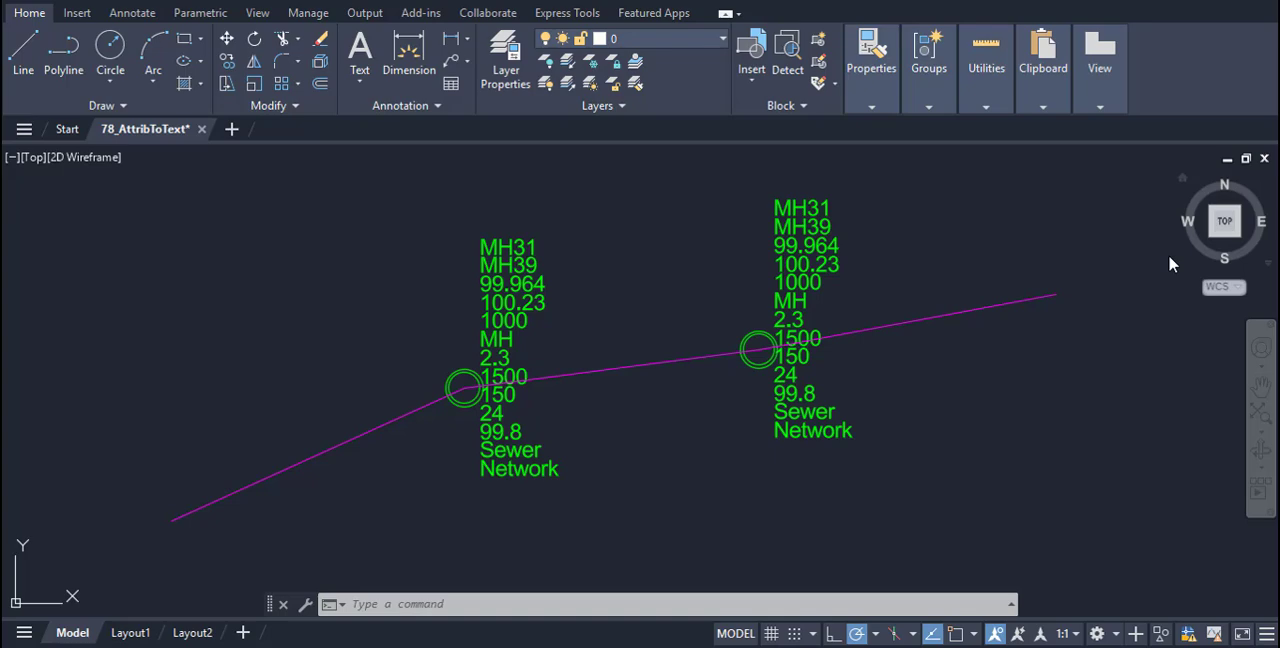
Load 078_AttribToText.lsp from the Block_Lisp folder into the 78_AttribToText drawing with APPLOAD
left_click(404, 601)
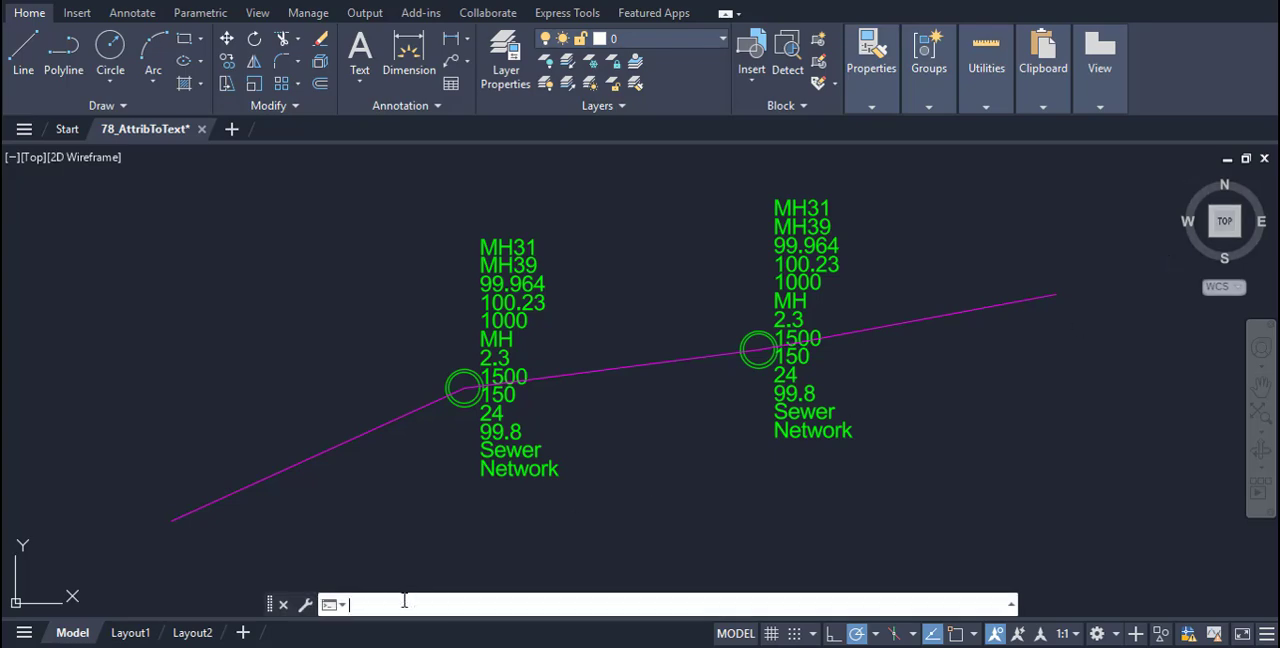
type("APPLOAD")
key("Return")
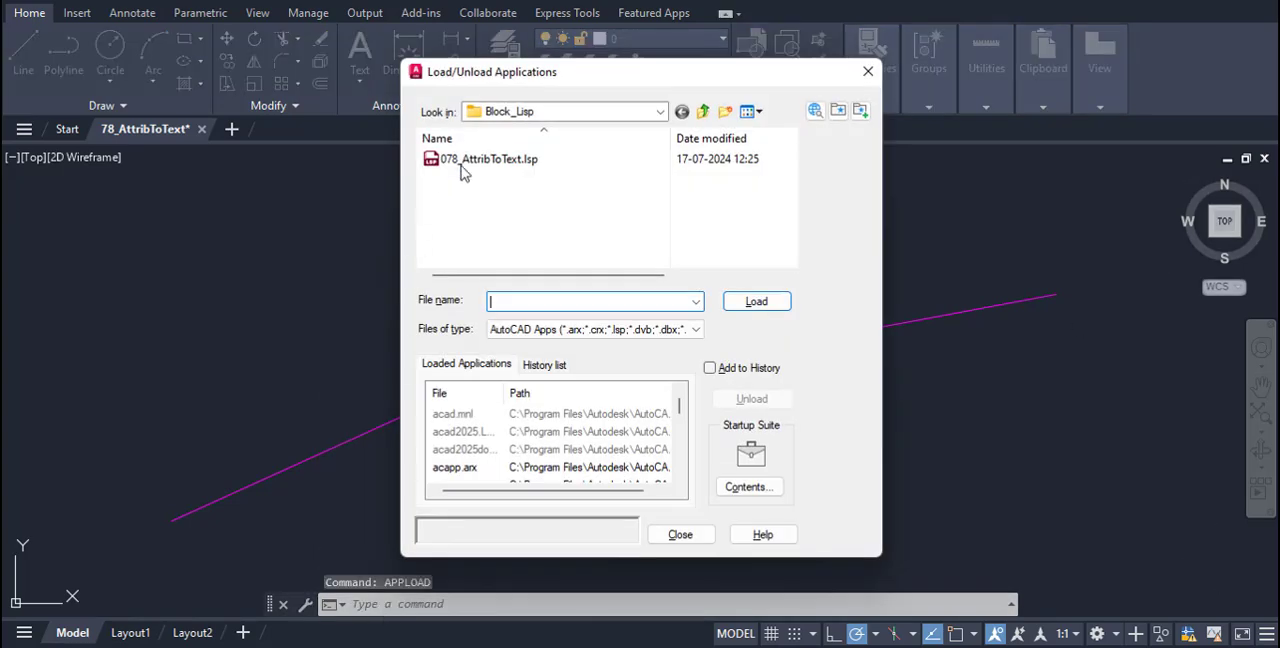
left_click(475, 160)
left_click(756, 302)
left_click(680, 534)
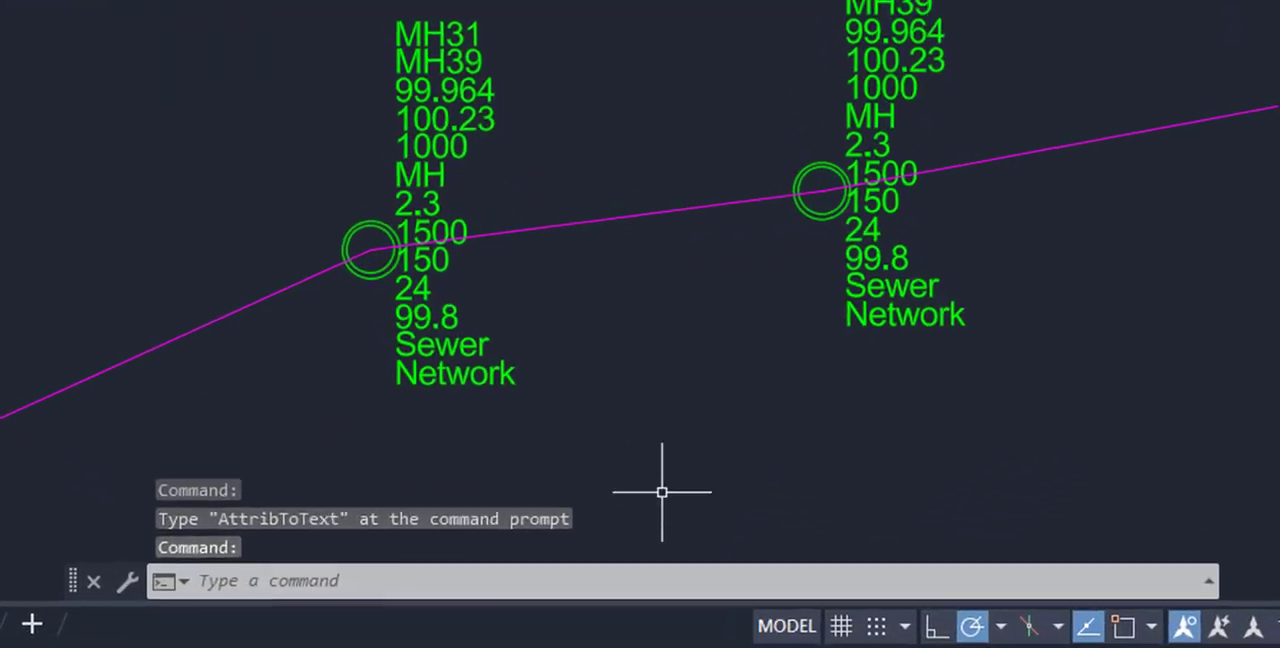
Run ATTRIBTOTEXT on the left manhole block to create text copies of its attributes
left_click(290, 580)
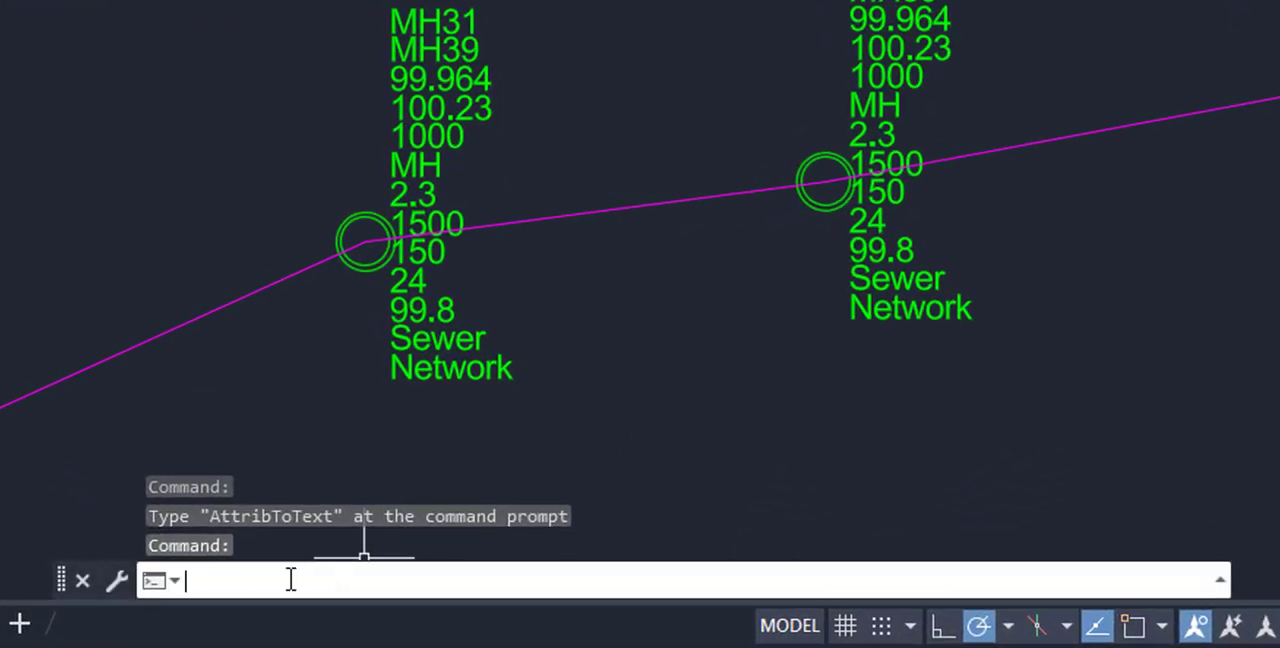
type("ATT")
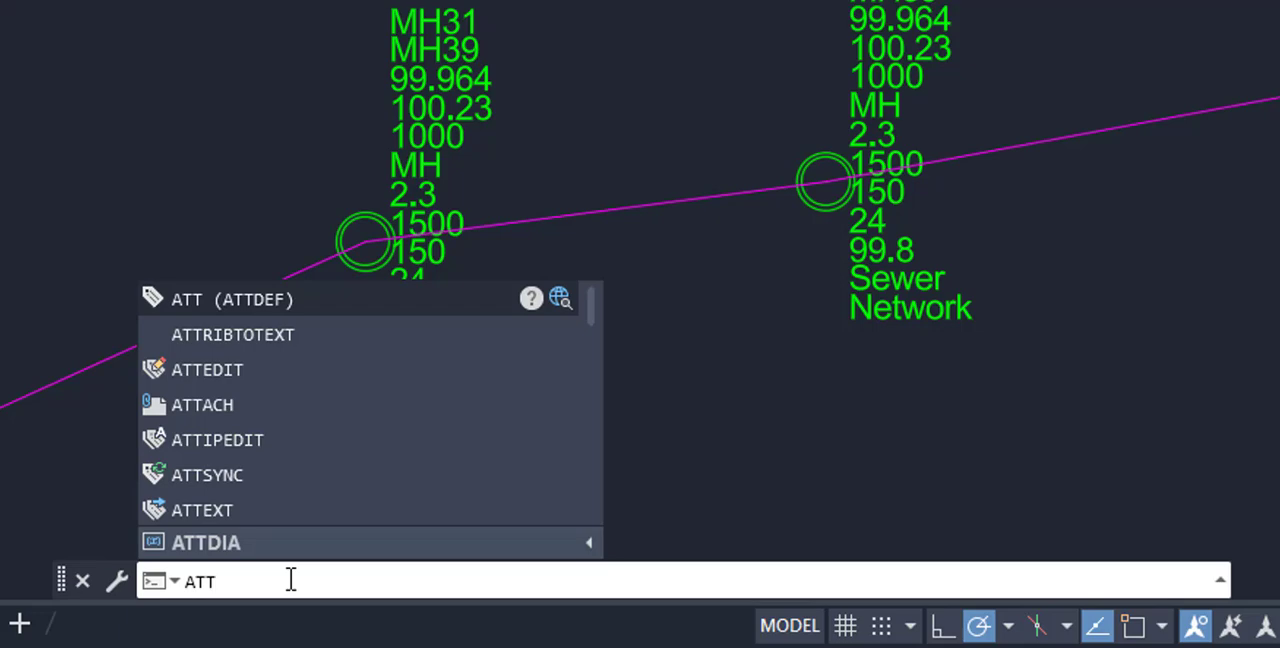
type("RIBTOTE")
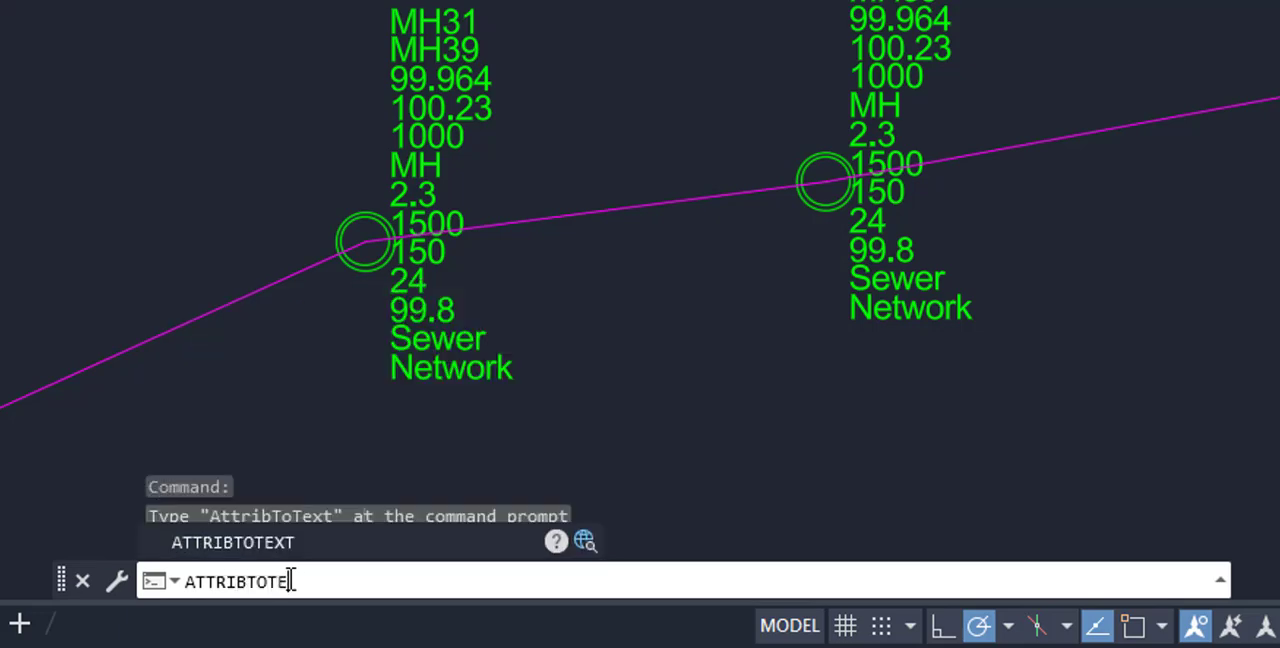
type("XT")
key("Return")
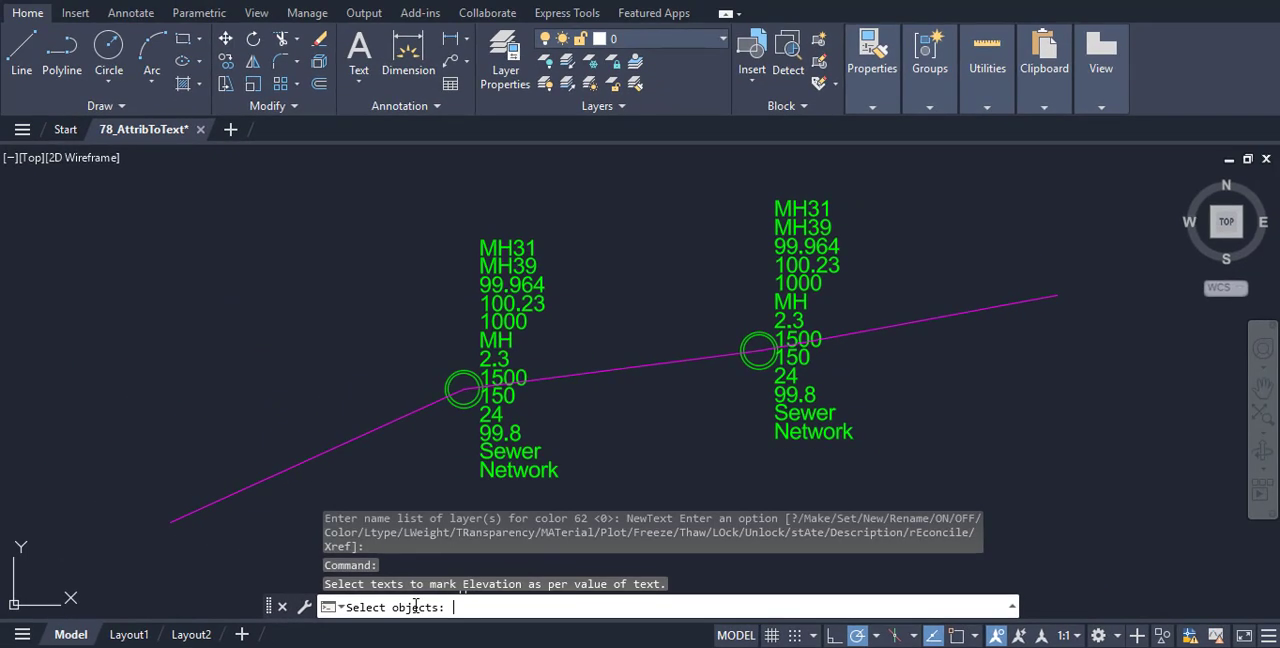
left_click(516, 304)
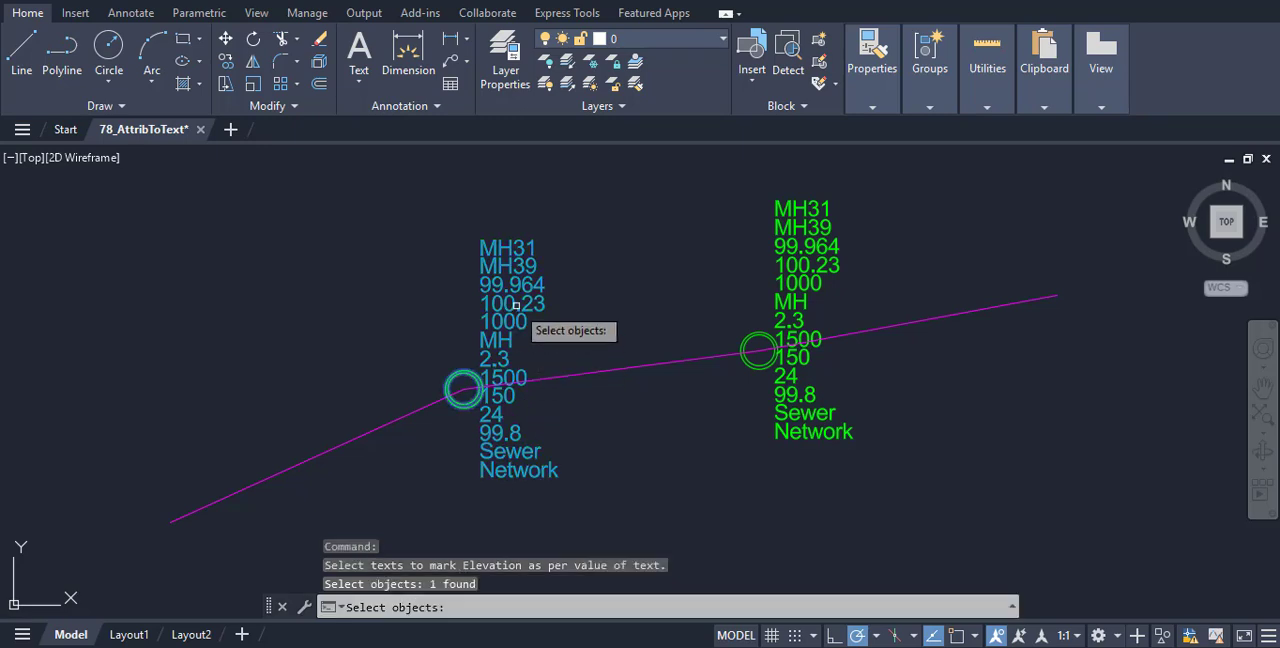
key("Return")
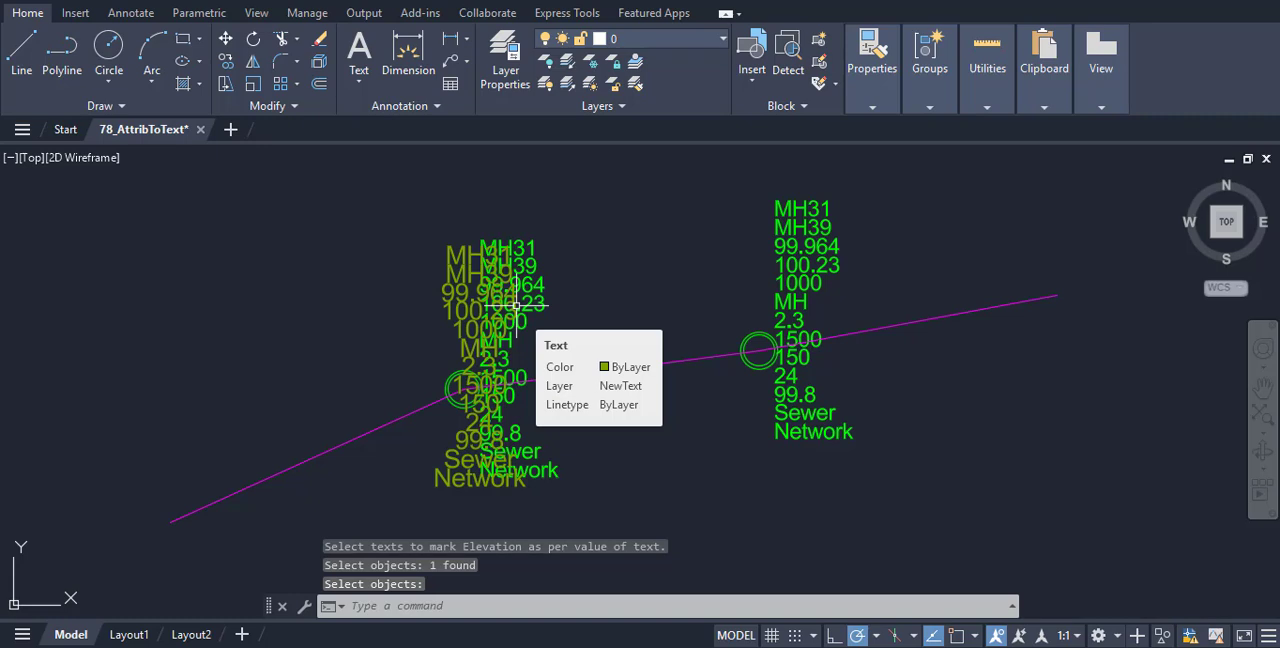
Repeat ATTRIBTOTEXT on the right manhole block to create text from its attributes
left_click(805, 270)
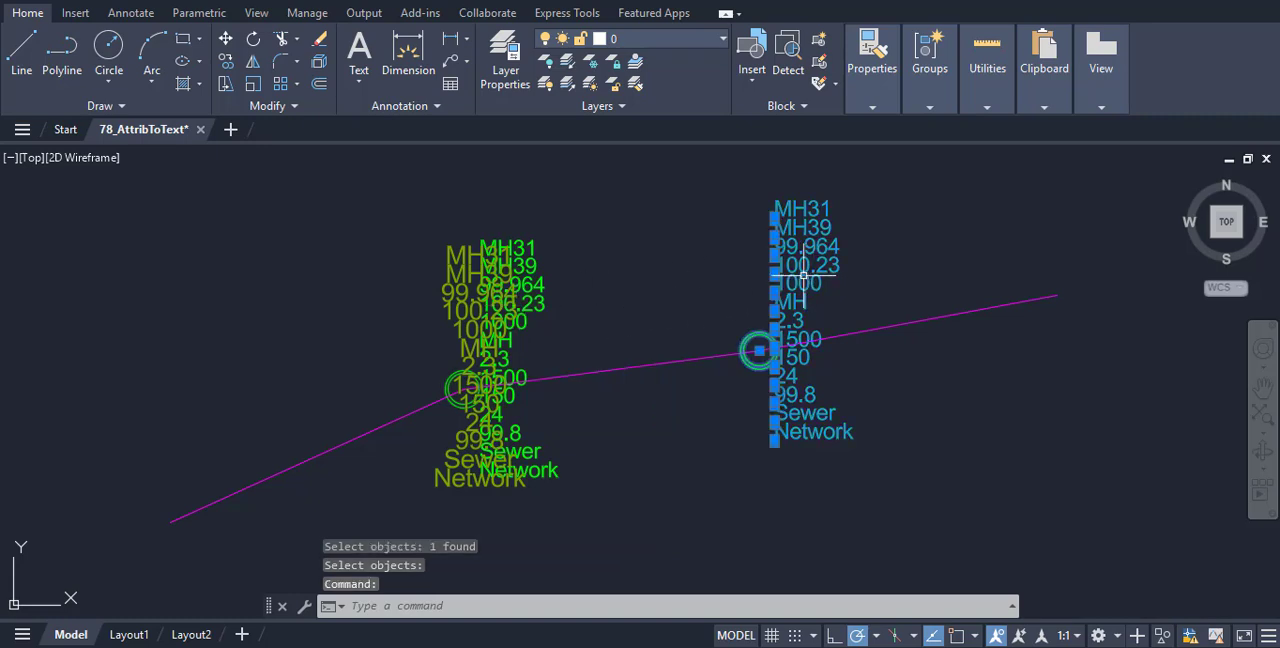
key("Return")
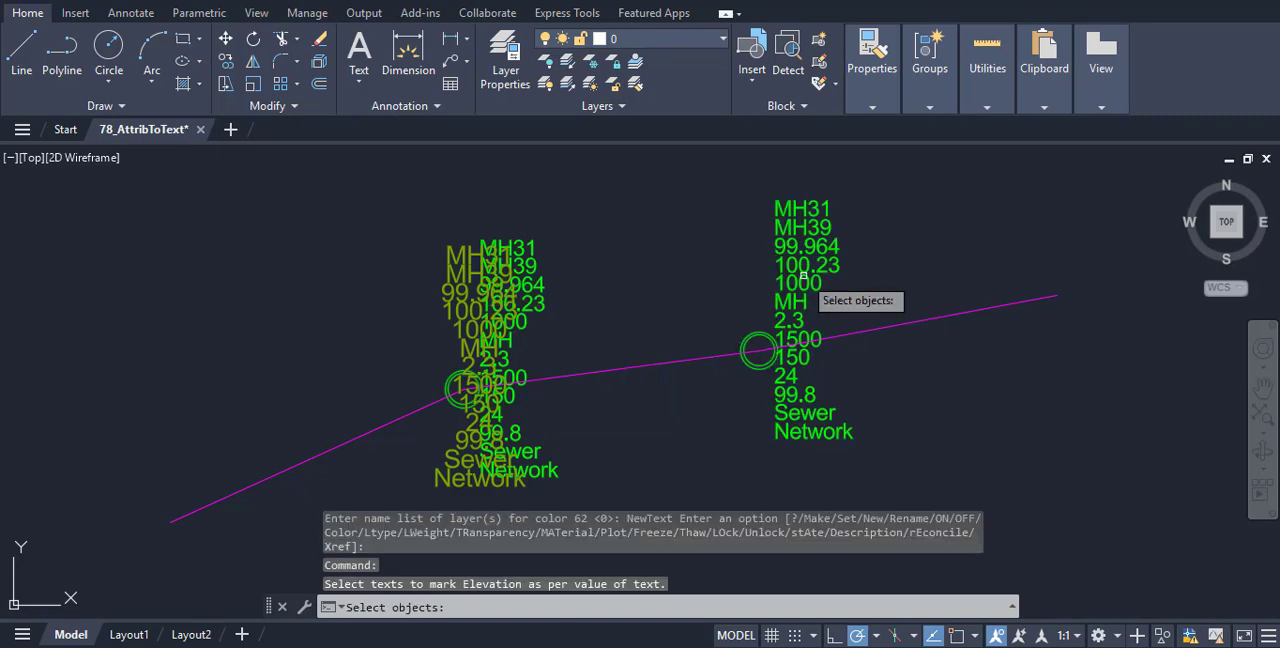
left_click(803, 275)
key("Return")
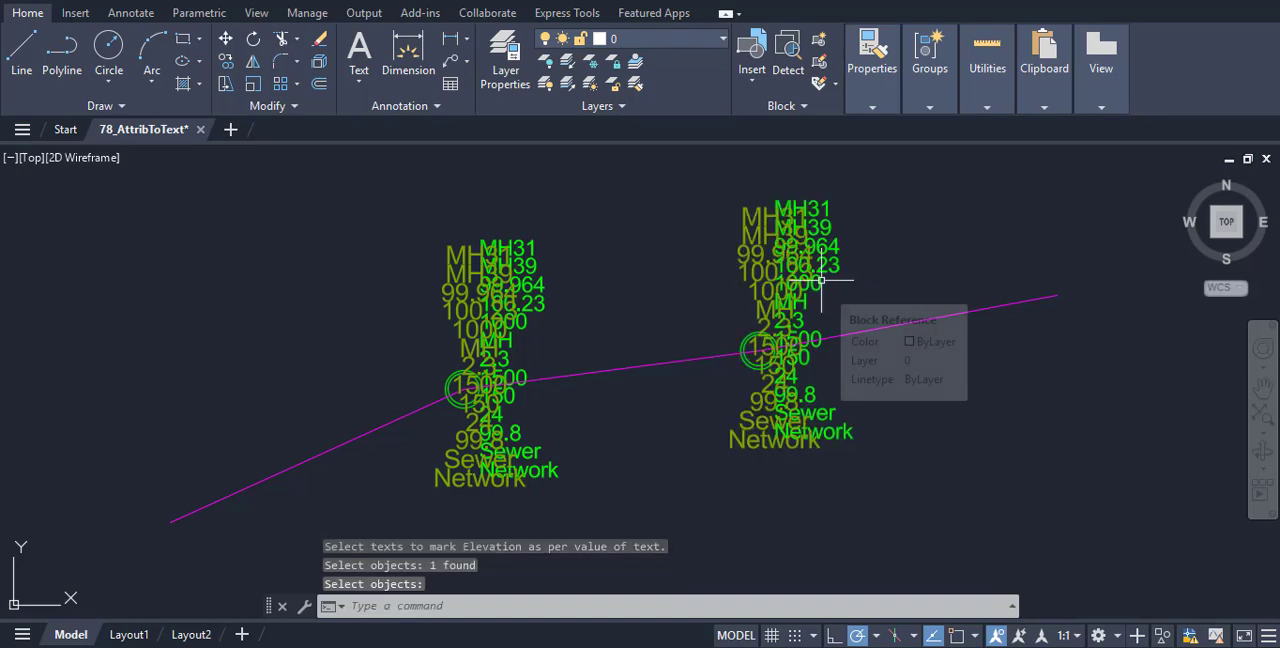
scroll(820, 281, "up", 2)
mouse_move(857, 394)
middle_mouse_down()
mouse_move(975, 297)
mouse_move(909, 409)
middle_mouse_up()
scroll(978, 441, "down", 3)
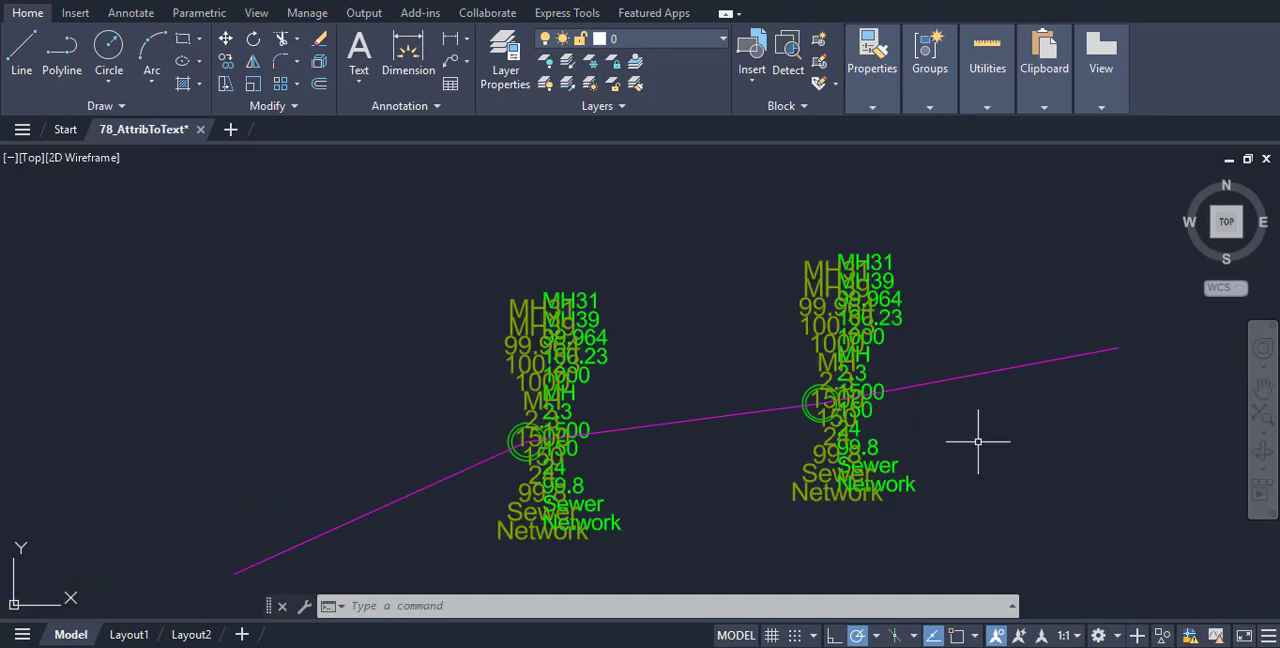
middle_click_drag(978, 441, 933, 413)
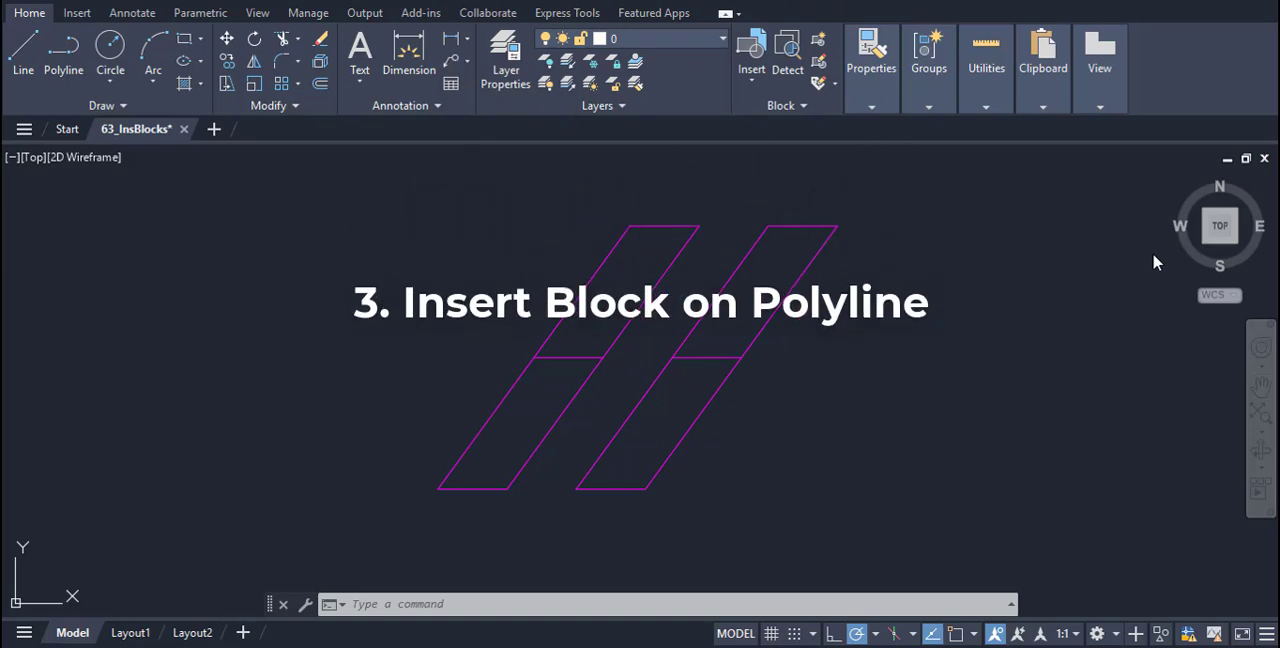
Load 063_InsBlocks.LSP from the Block_Lisp folder into the 63_InsBlocks drawing with APPLOAD
left_click(481, 605)
type("A")
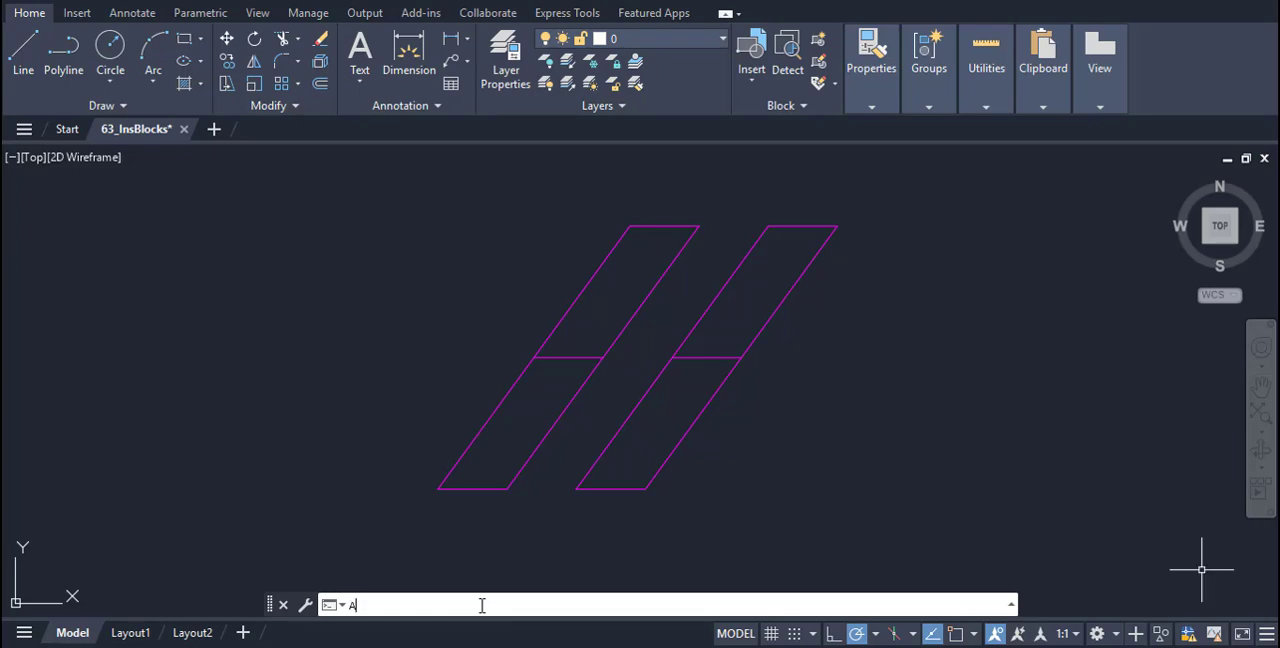
type("PPLOAD")
key("Return")
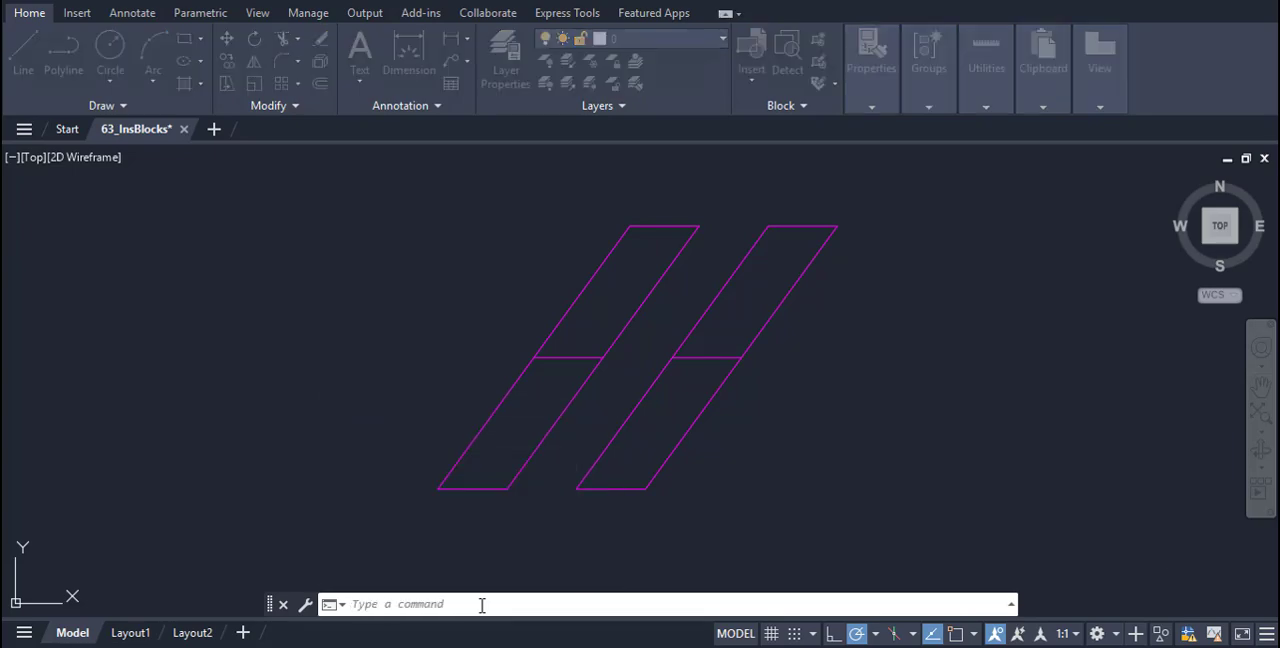
left_click(490, 162)
left_click(756, 302)
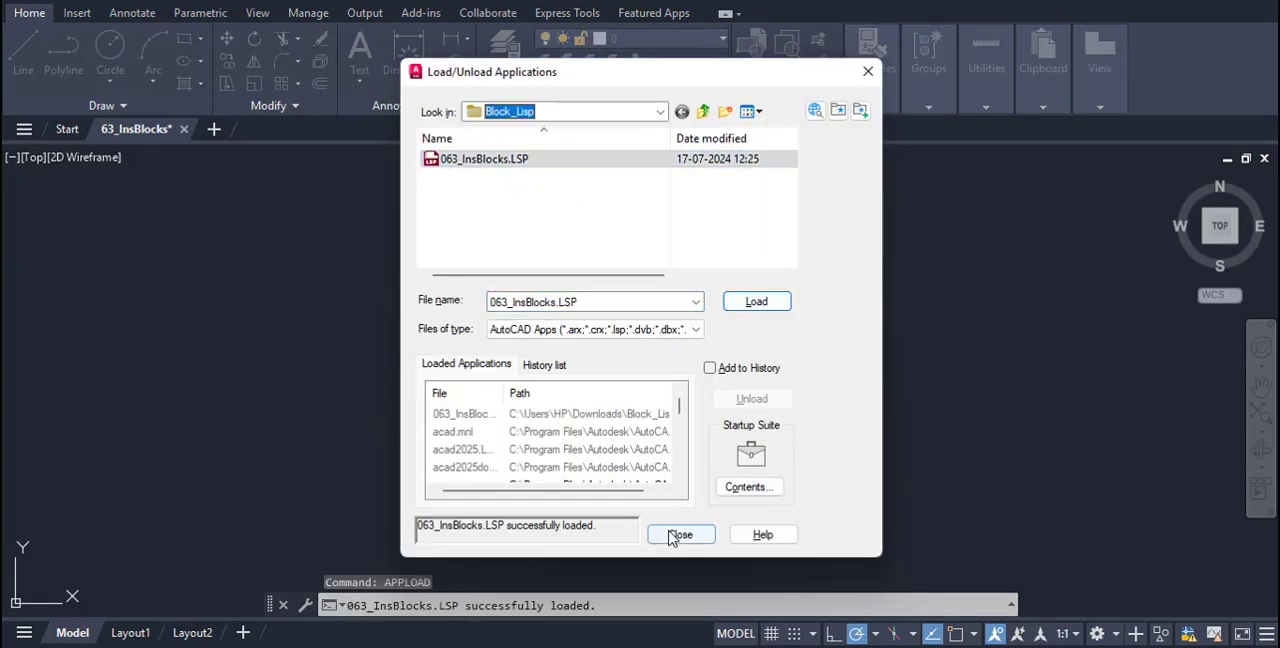
left_click(680, 534)
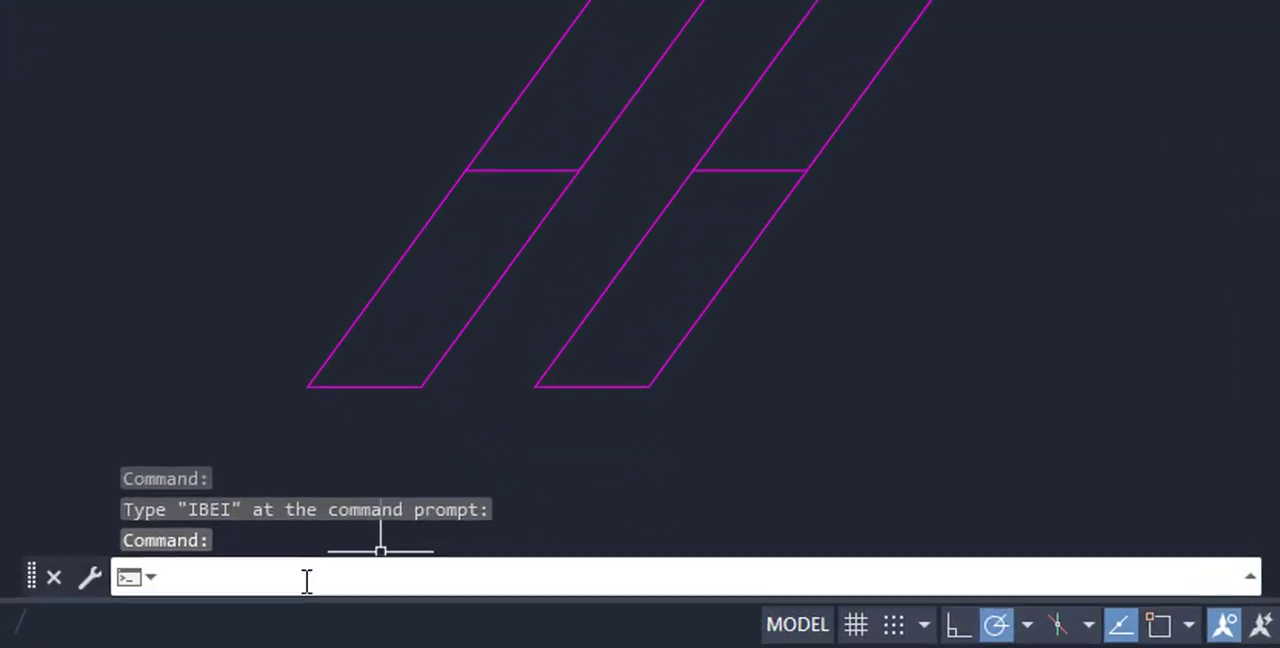
Run IBEI with the Both option on all the lines to insert a block at their intersections and endpoints
type("IBEI")
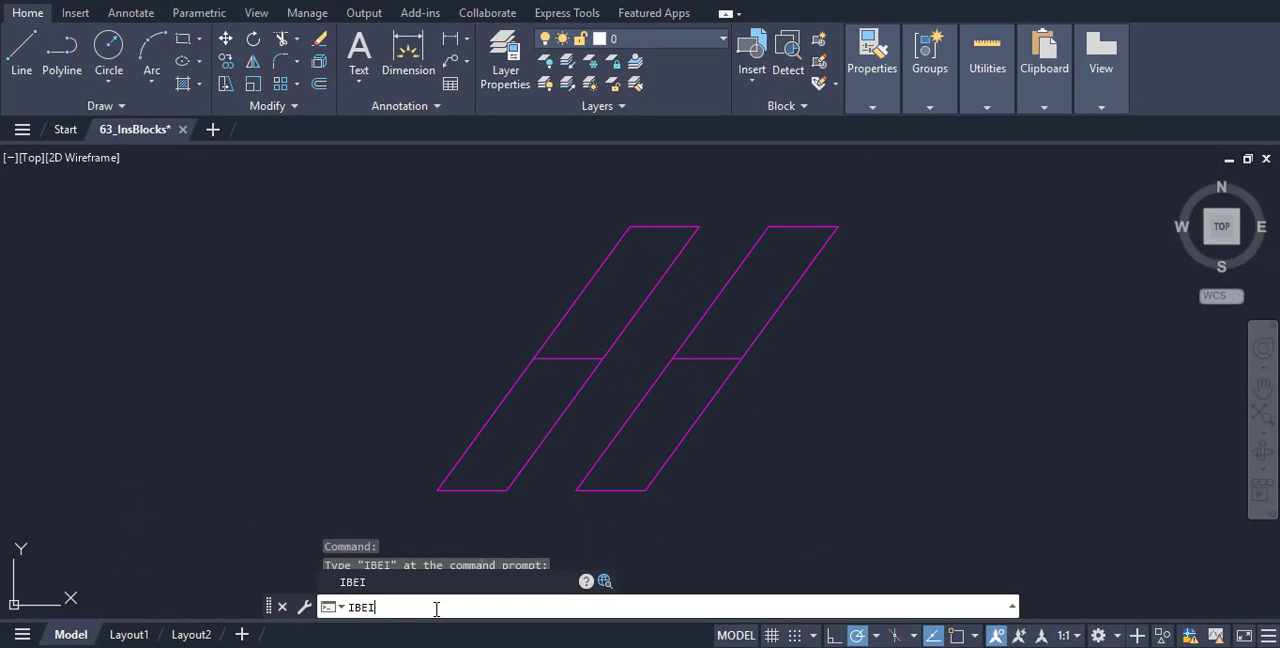
key("Return")
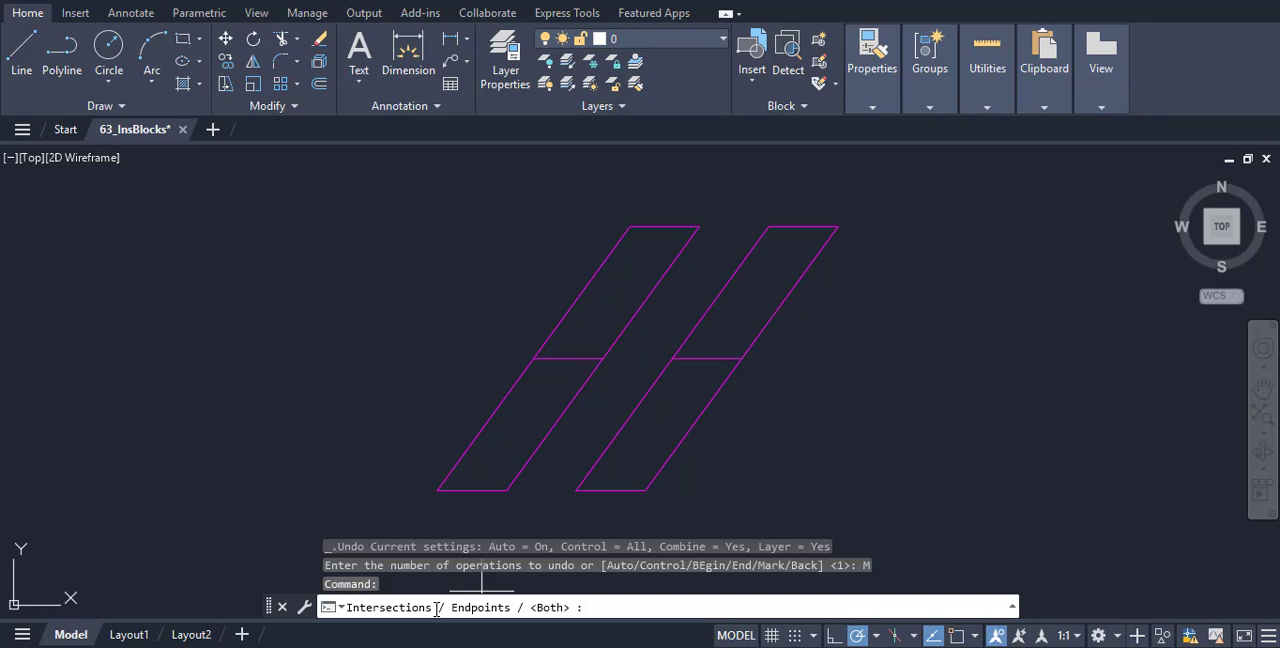
key("Return")
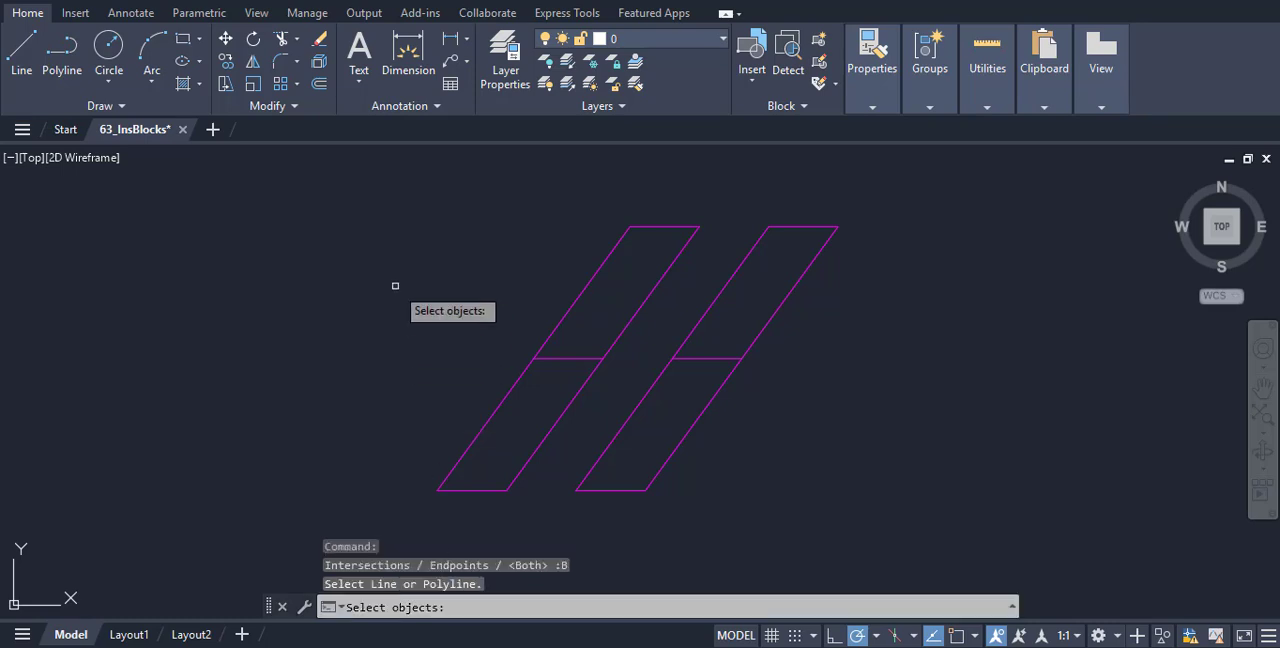
left_click(431, 187)
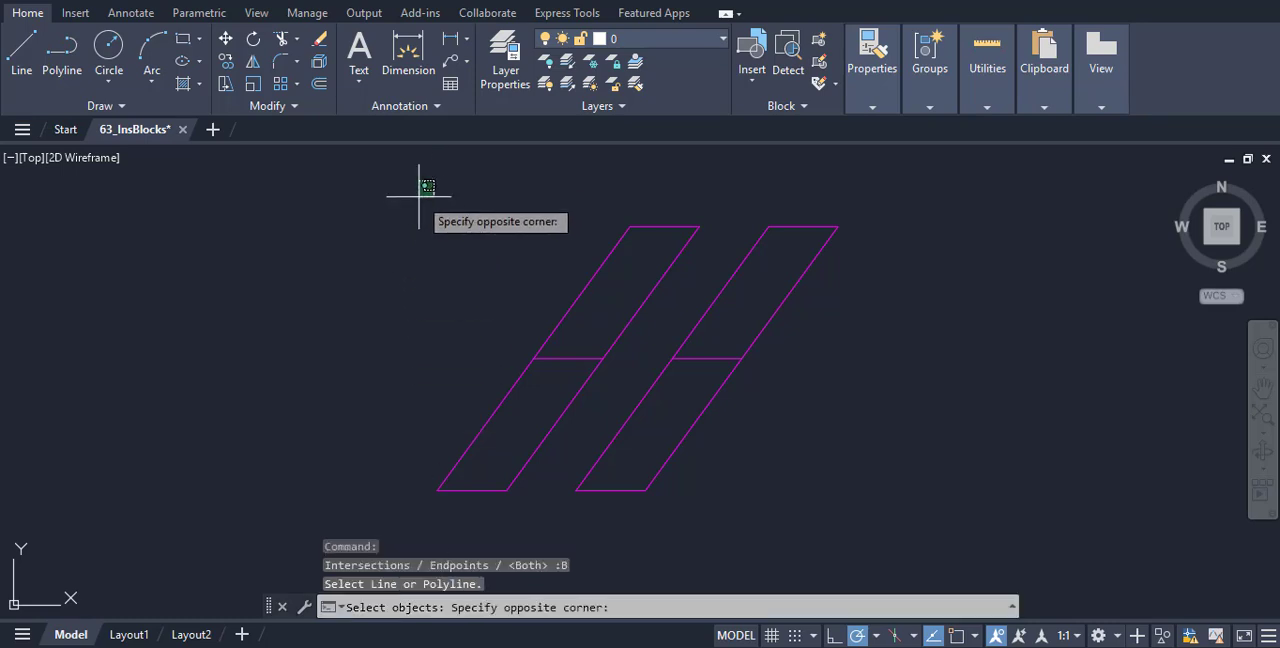
left_click(415, 182)
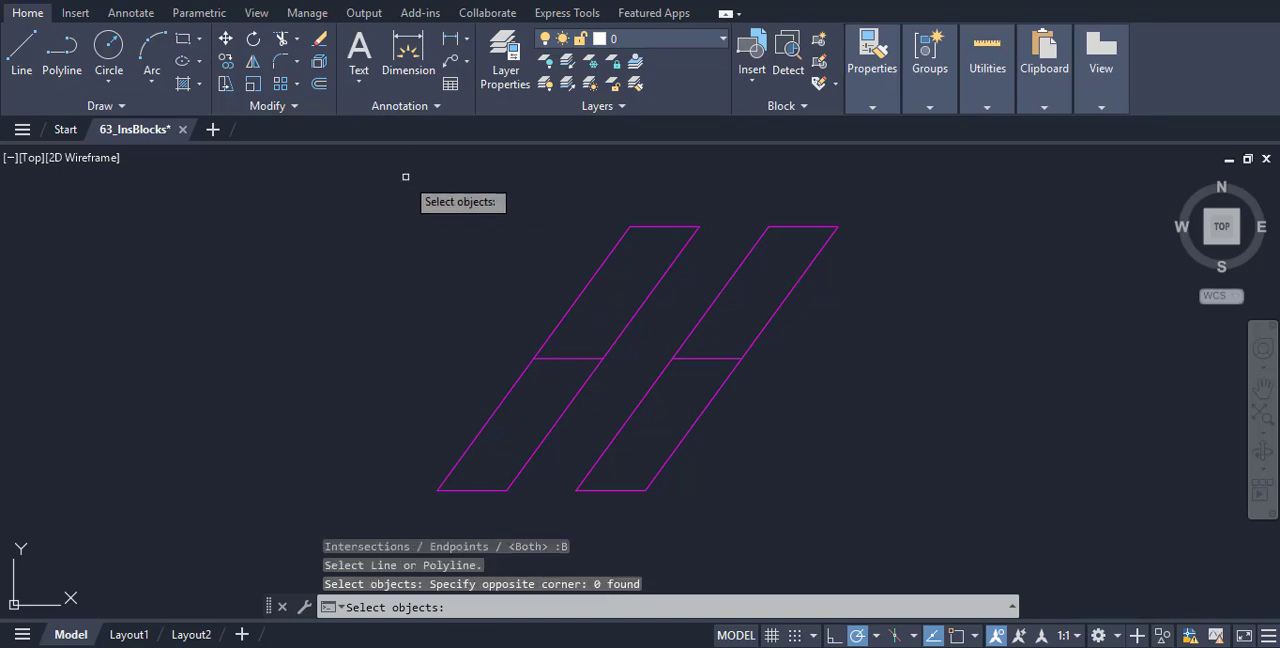
left_click(415, 182)
left_click(866, 516)
key("Return")
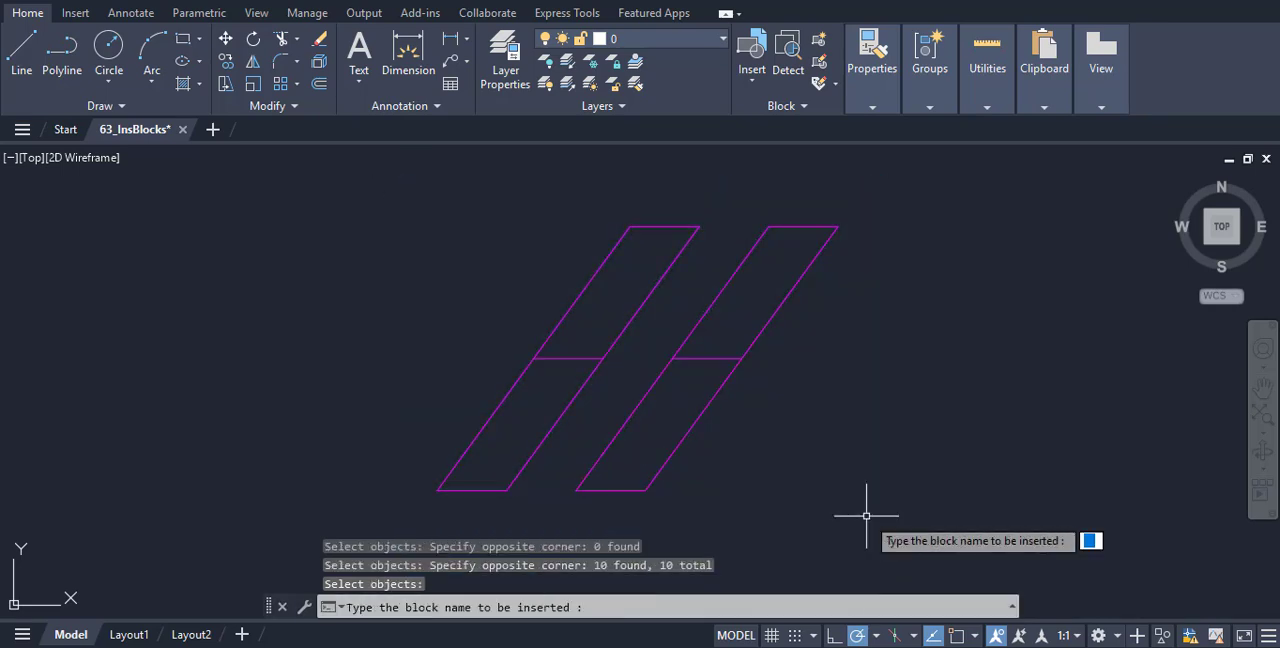
key("Return")
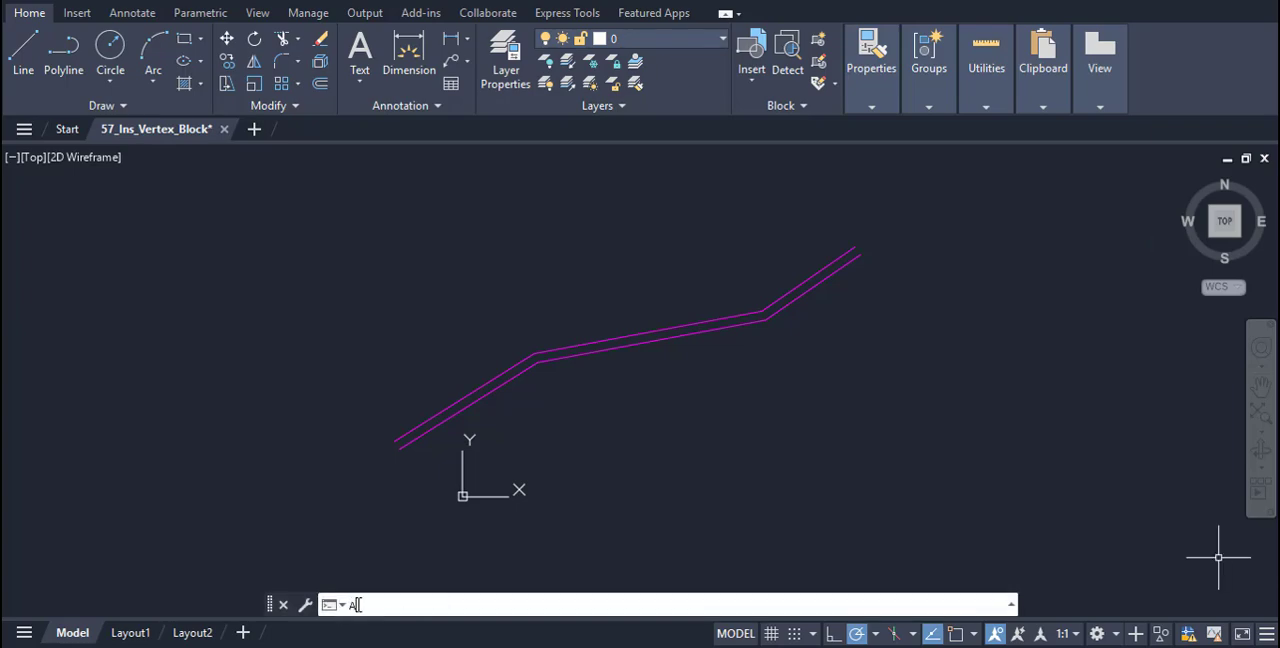
Load 057_Ins_Vertex_Block.lsp from the Block_Lisp folder into the 57_Ins_Vertex_Block drawing with APPLOAD
type("PPLOAD")
key("Return")
left_click(497, 159)
left_click(757, 302)
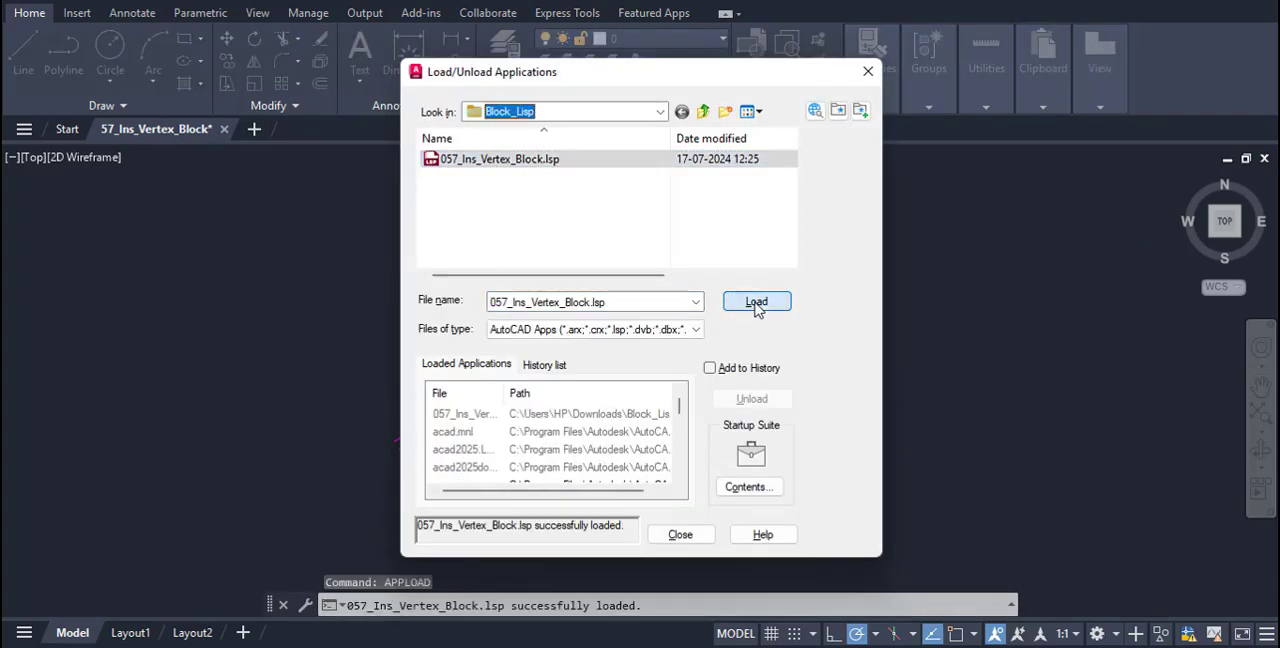
left_click(672, 535)
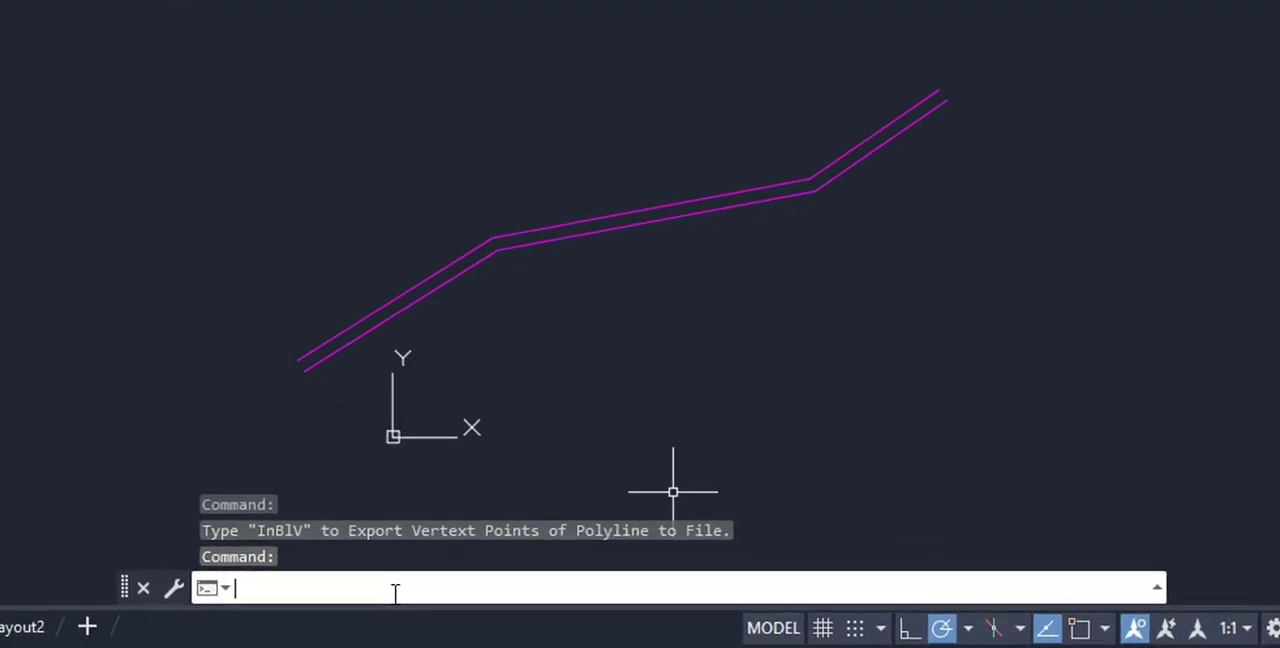
Run INBLV with block name A on both polylines to insert the block at every vertex
type("INBLV")
key("Return")
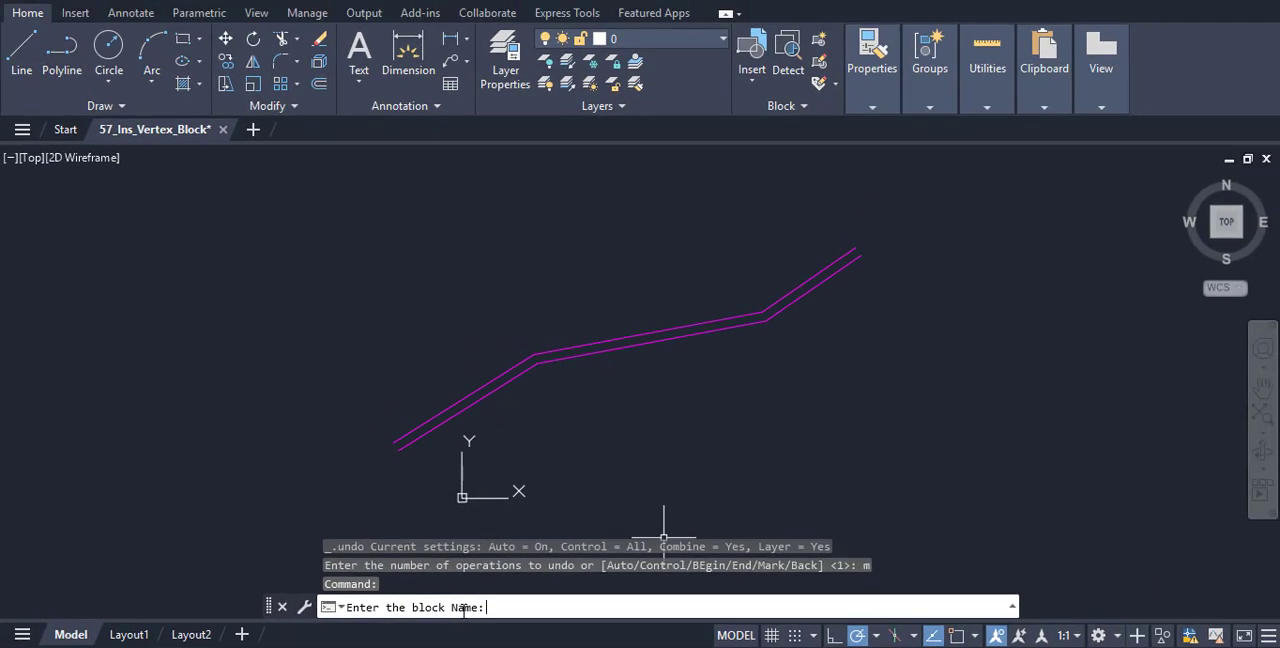
key("Return")
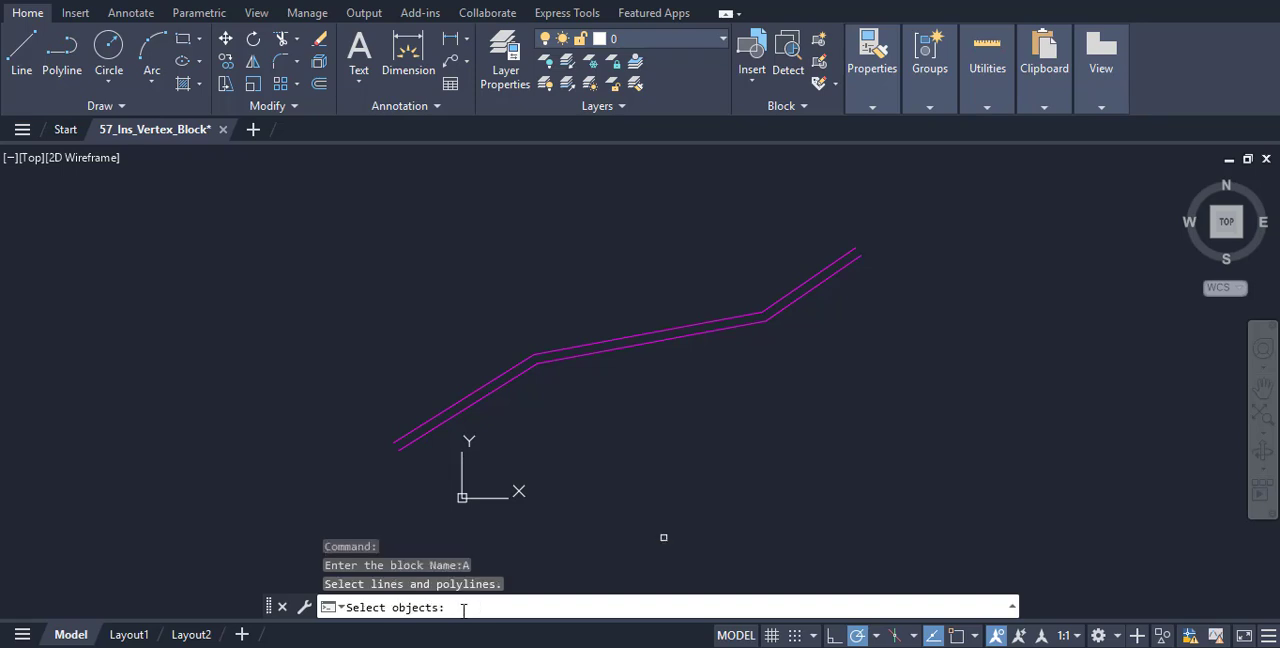
left_click(333, 188)
left_click(875, 464)
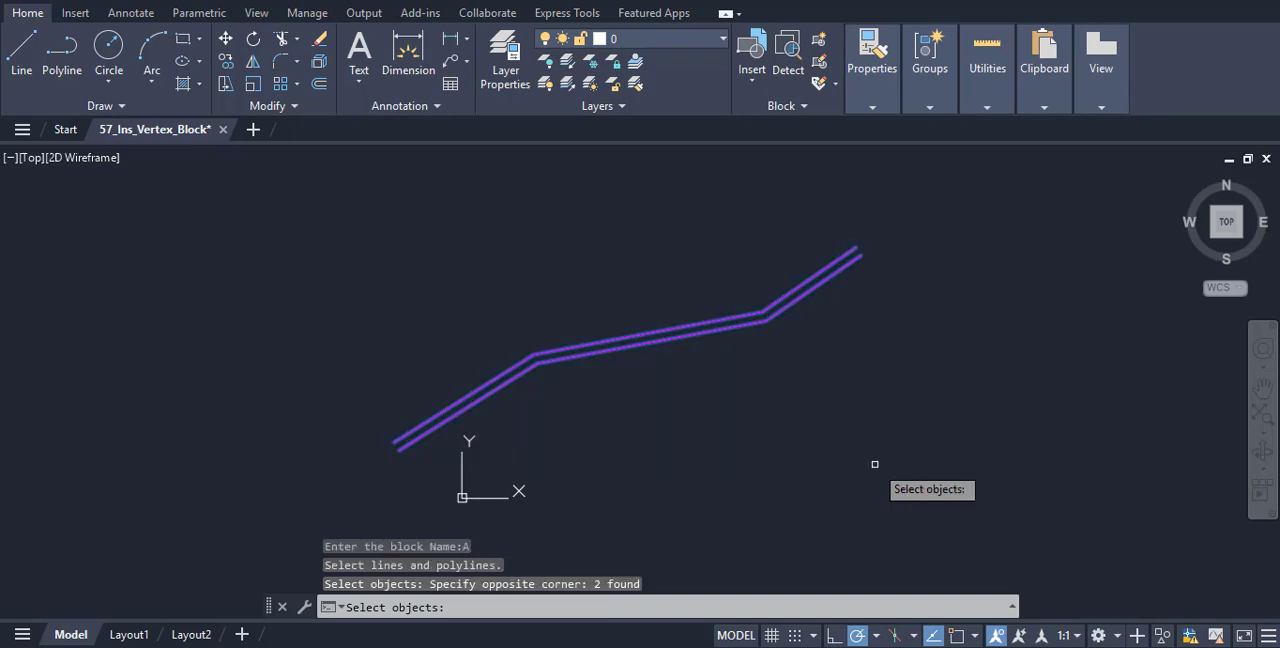
key("Return")
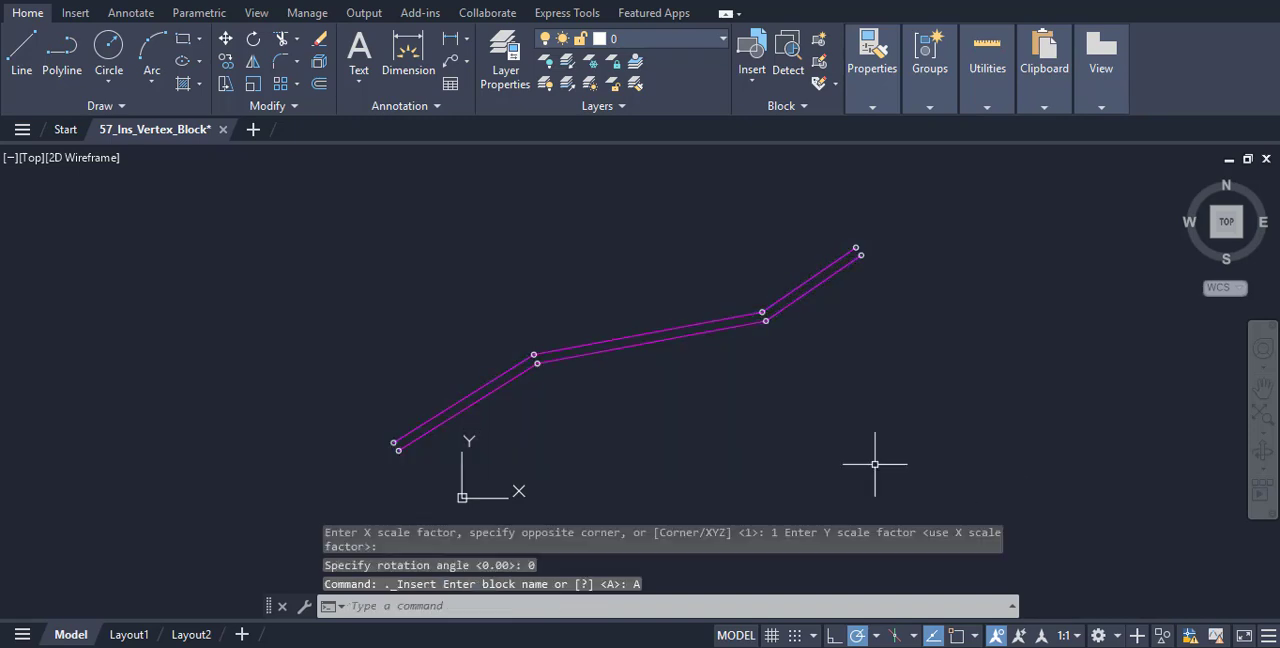
scroll(849, 427, "up", 2)
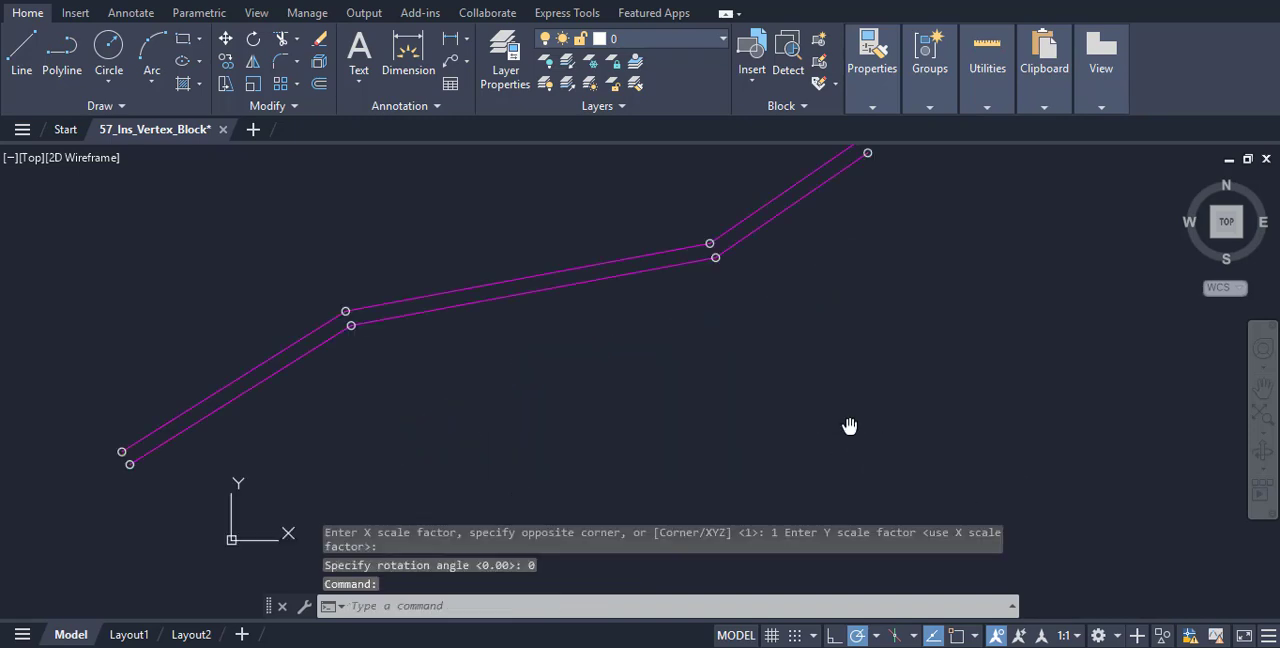
mouse_move(849, 427)
middle_mouse_down()
mouse_move(900, 492)
mouse_move(937, 499)
middle_mouse_up()
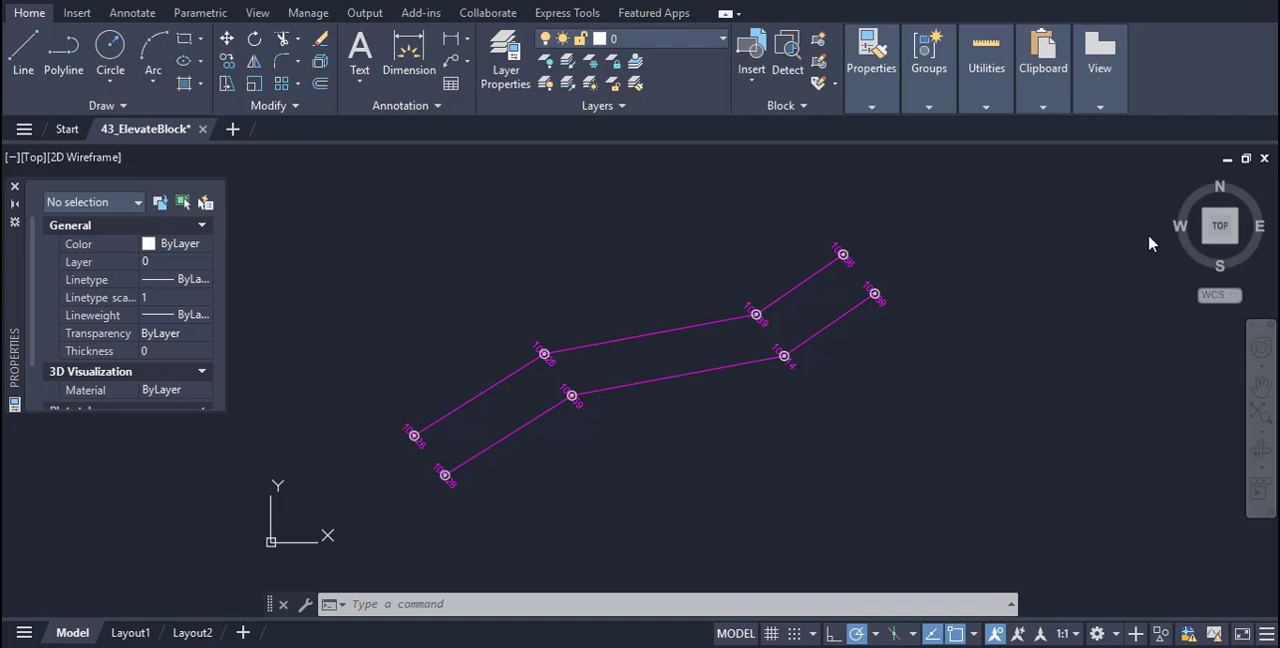
Load 043_ElevateBlock.LSP from the Block_Lisp folder into the 43_ElevateBlock drawing with APPLOAD
left_click(390, 603)
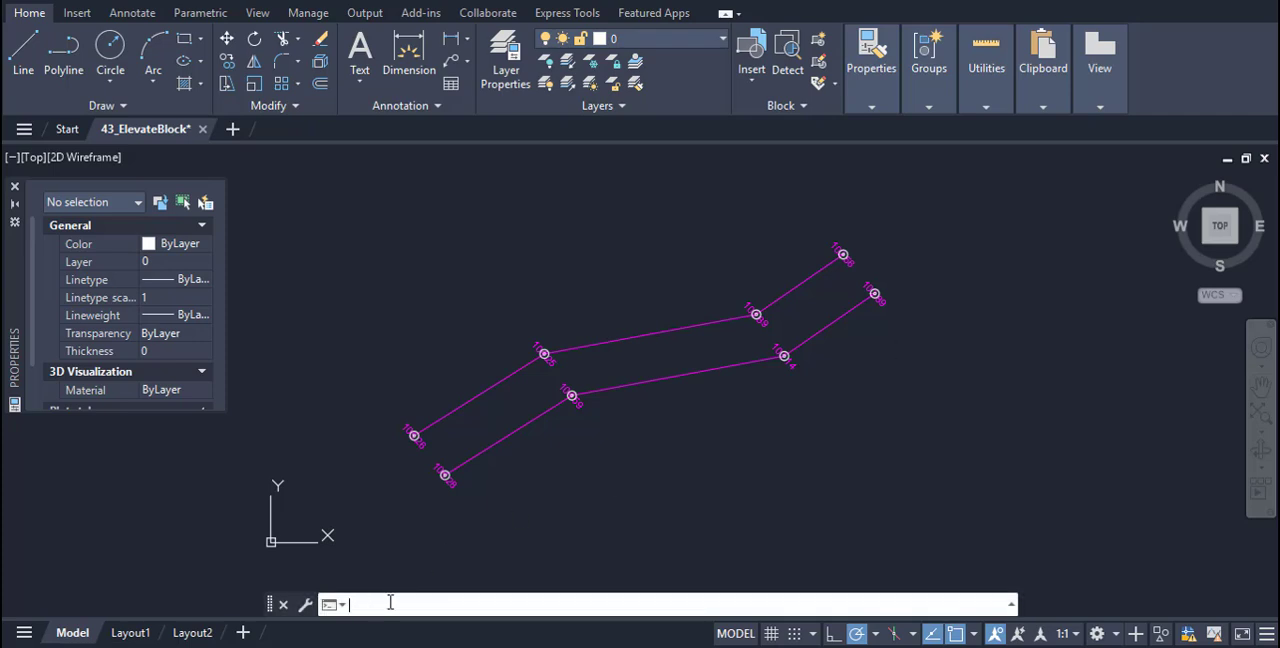
type("APPLOAD")
key("Return")
left_click(494, 158)
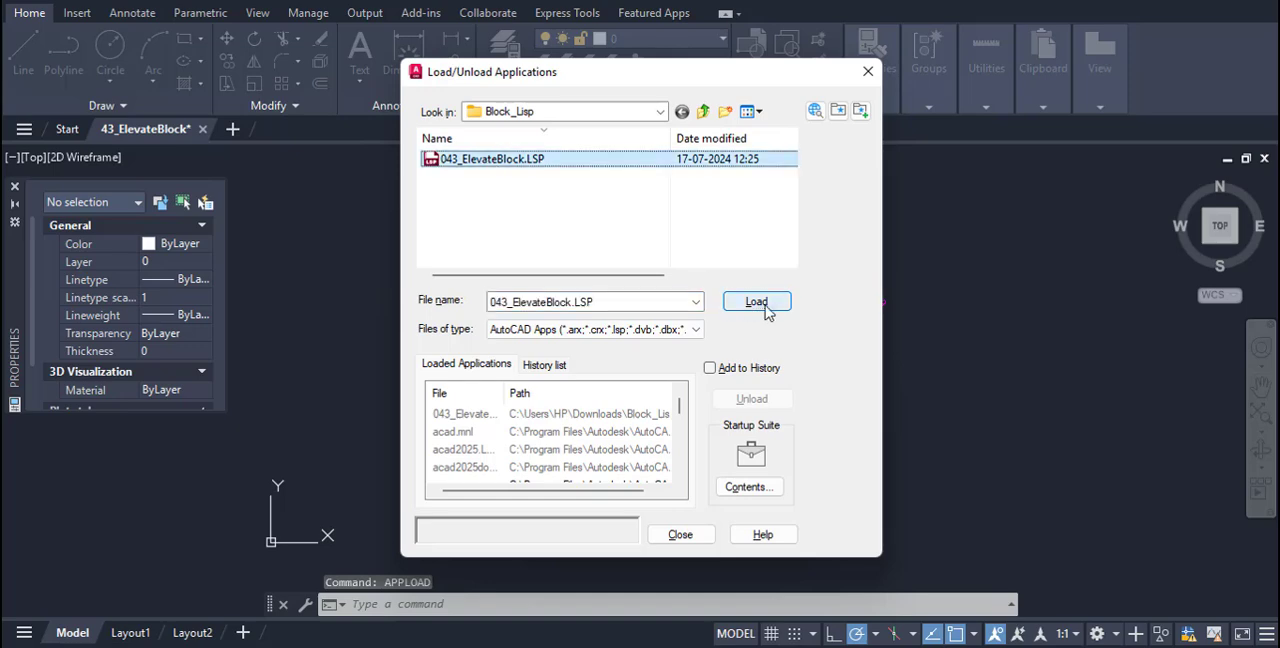
left_click(762, 306)
left_click(694, 532)
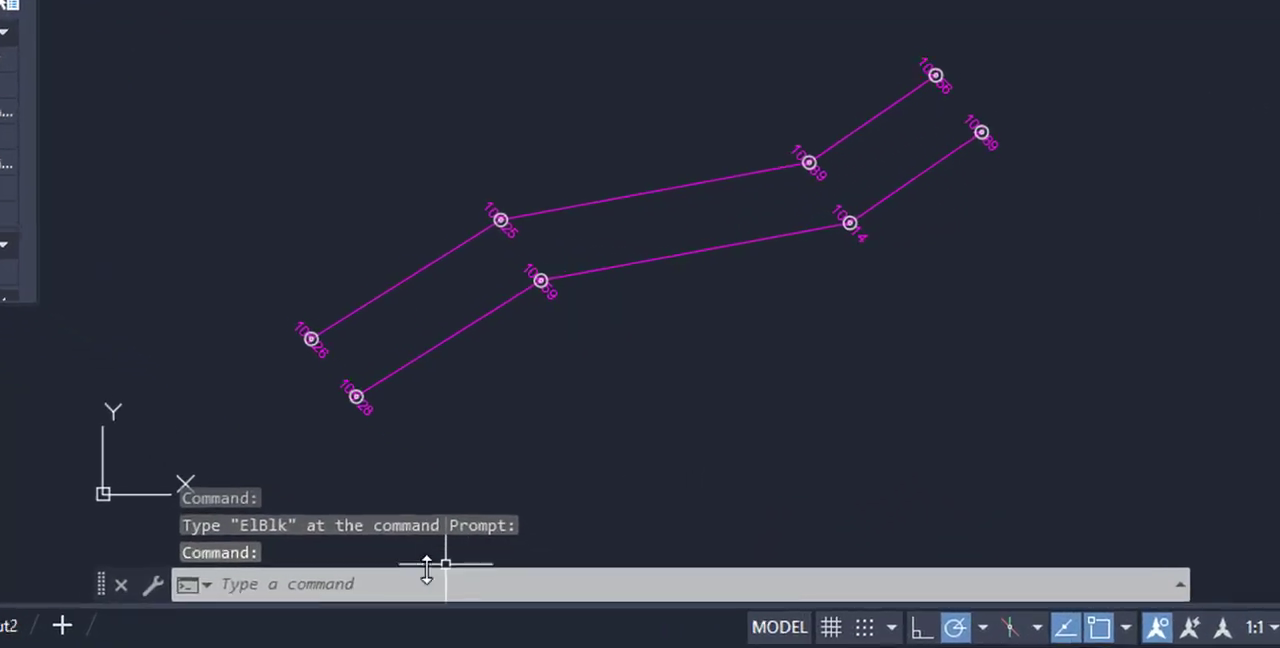
Run ELBLK on all the blocks and elevation texts along the two polylines to elevate the blocks
left_click(385, 584)
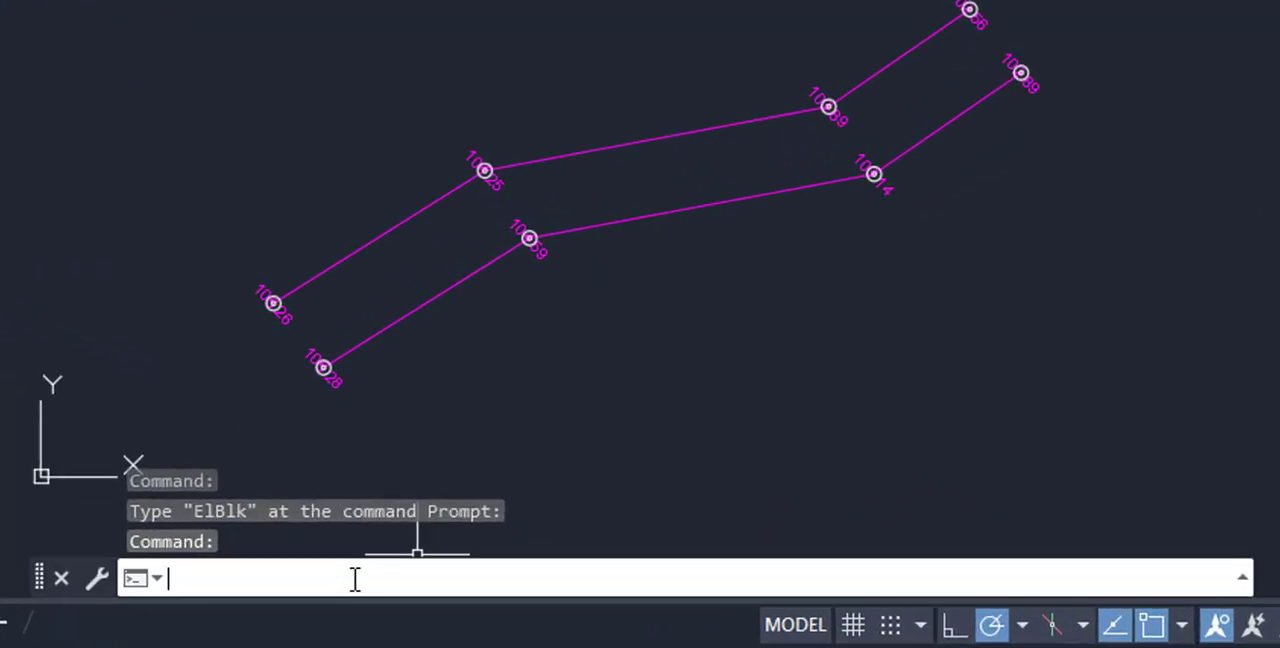
type("ELBLK")
key("Return")
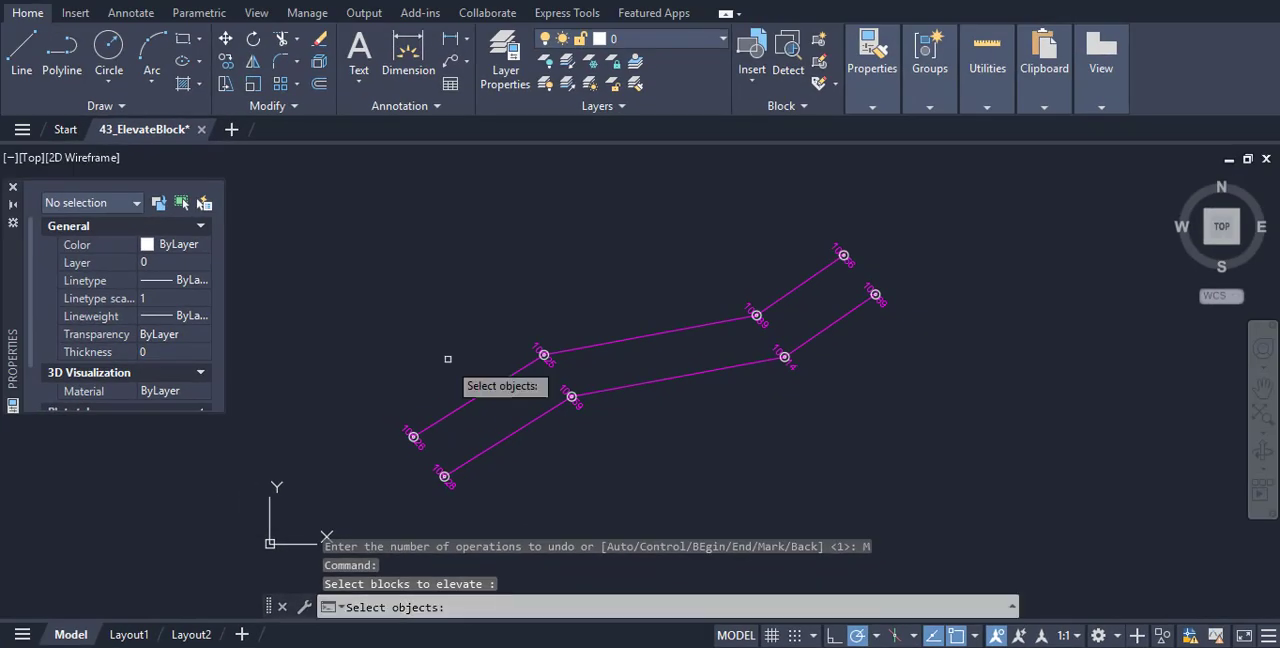
left_click(349, 216)
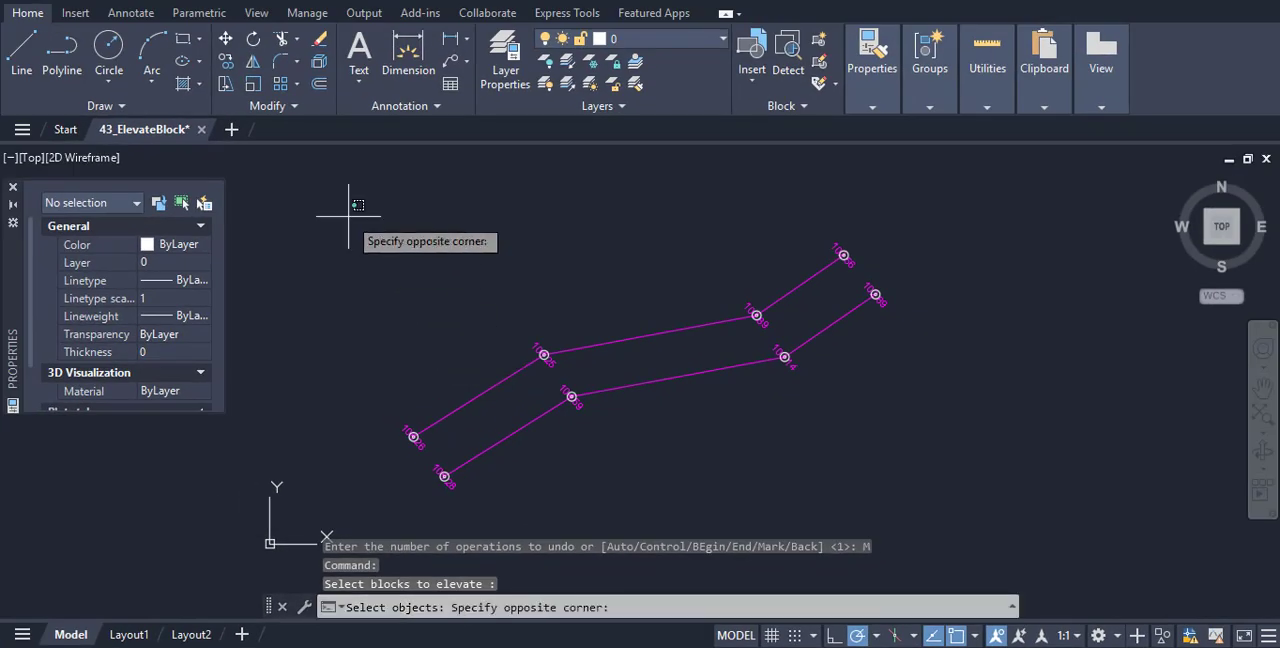
left_click(925, 490)
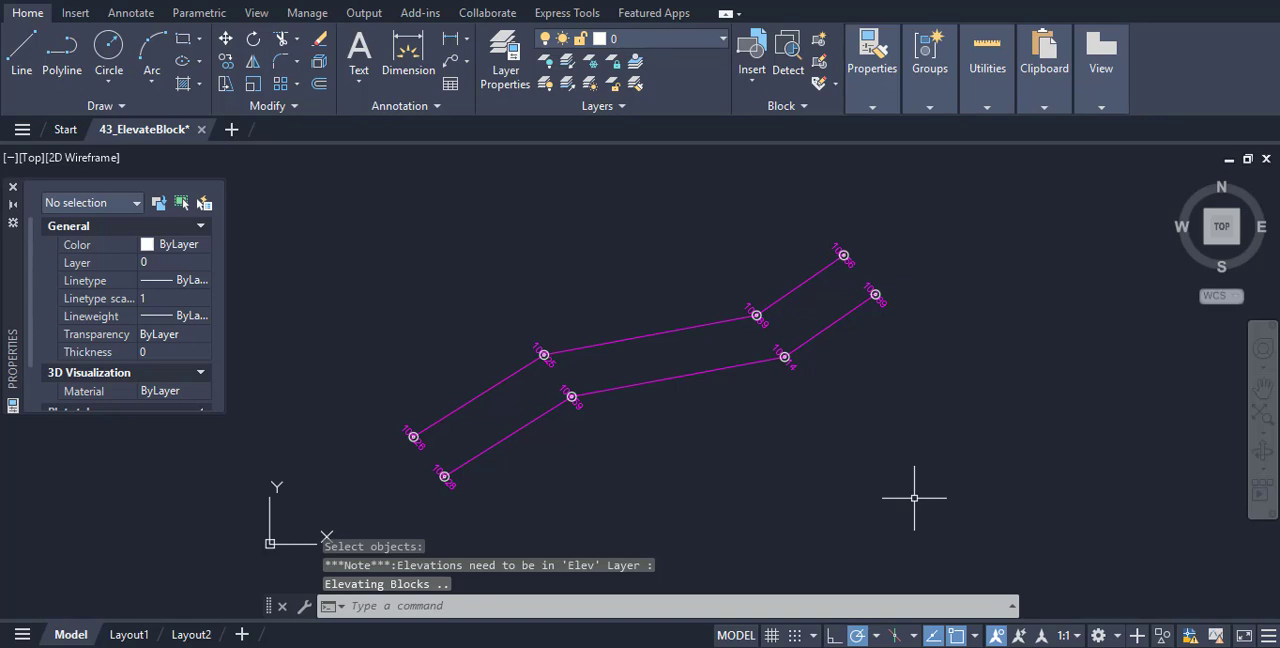
Check the Position Z property of the blocks at the 104.25 and 104.59 elevation texts
scroll(900, 428, "up", 2)
middle_click_drag(900, 428, 1023, 463)
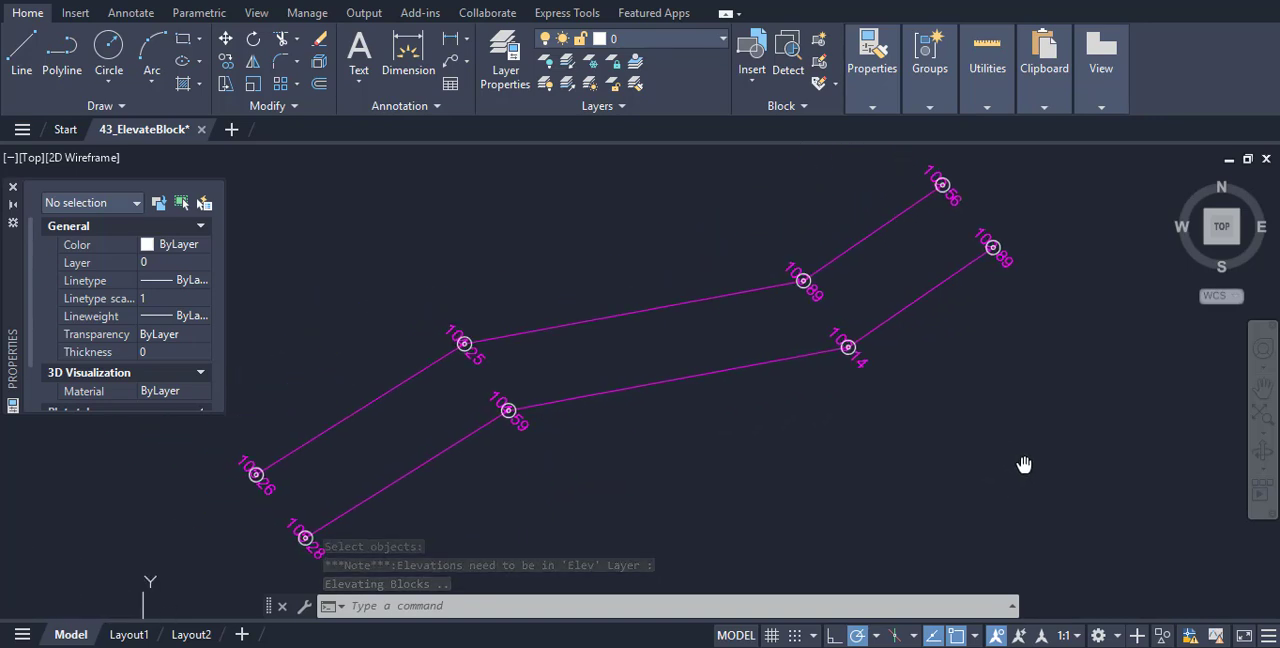
scroll(698, 371, "up", 2)
mouse_move(698, 371)
middle_mouse_down()
mouse_move(697, 357)
mouse_move(729, 357)
middle_mouse_up()
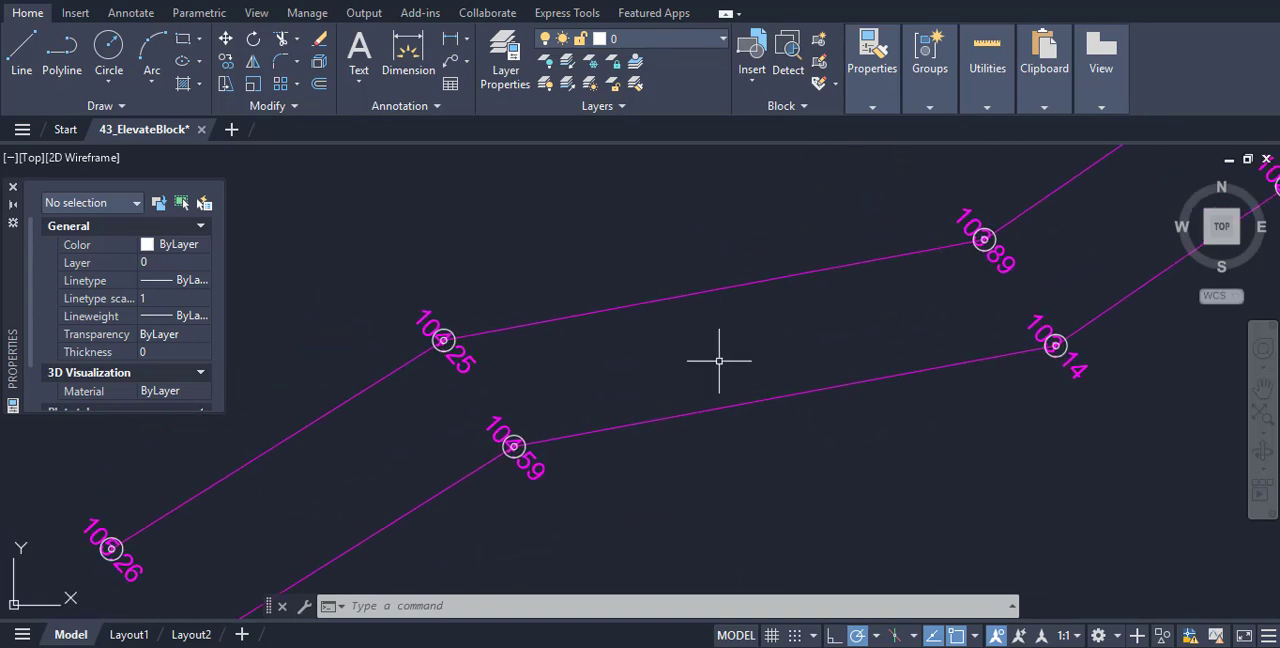
left_click(443, 338)
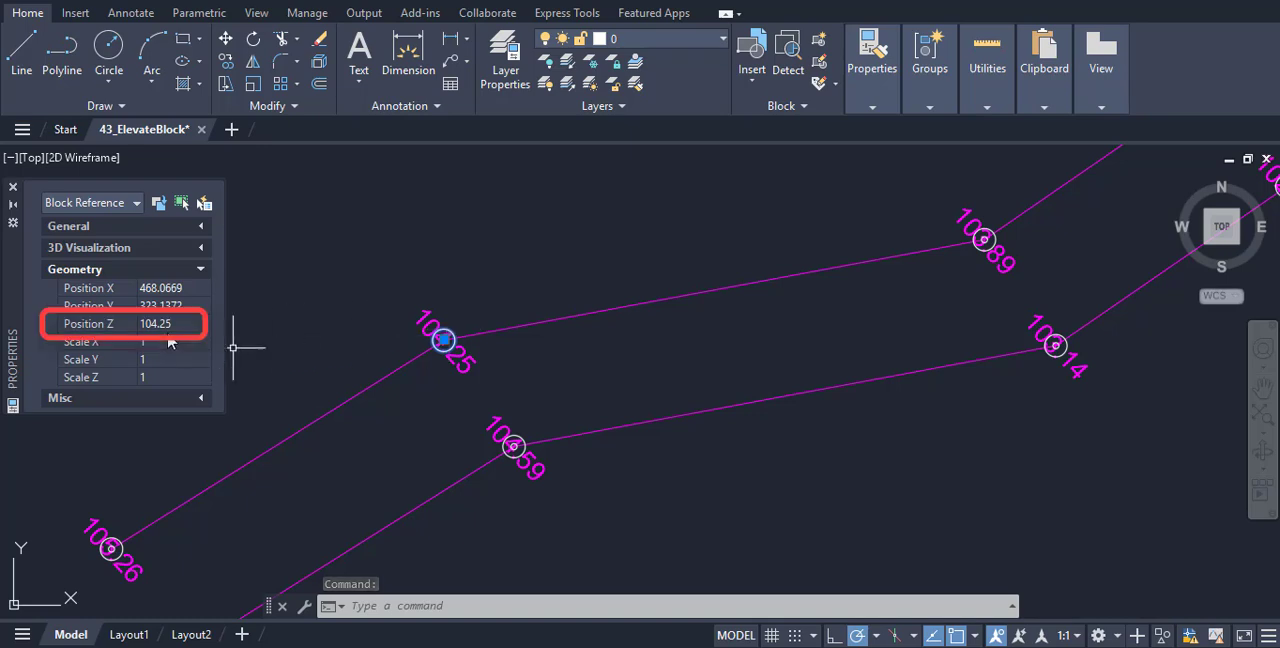
left_click(511, 437)
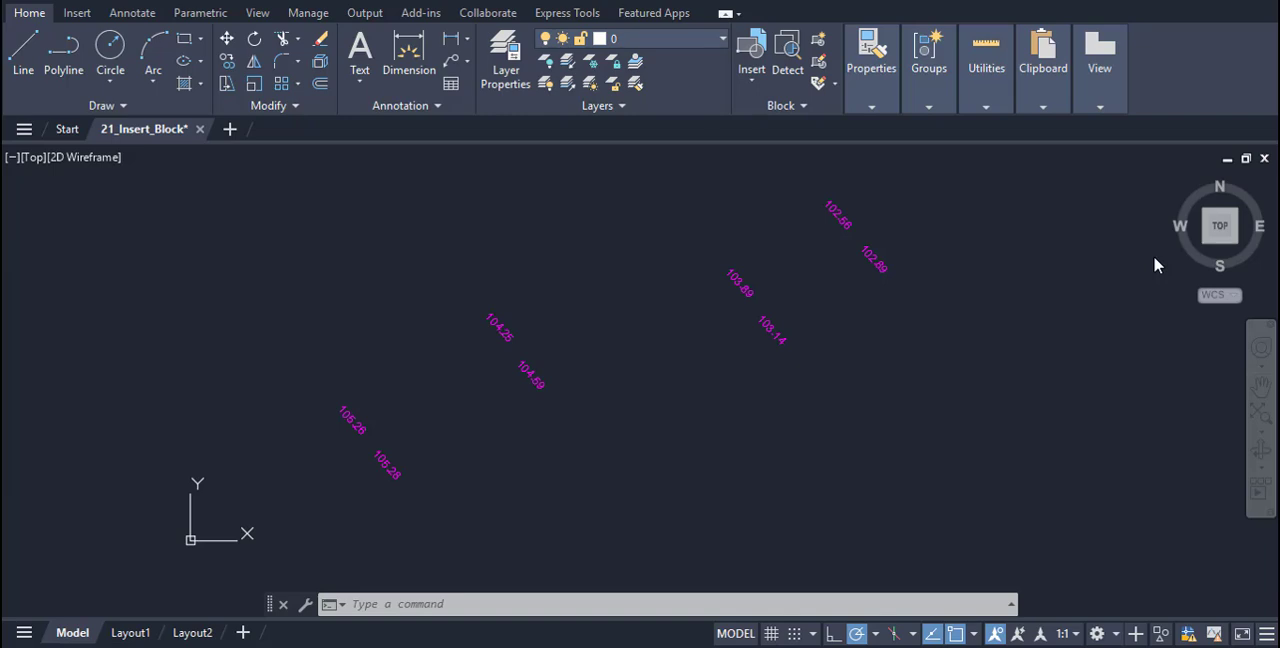
Load 021_Insert_Block.LSP from the Block_Lisp folder into the 21_Insert_Block drawing with APPLOAD
type("appload")
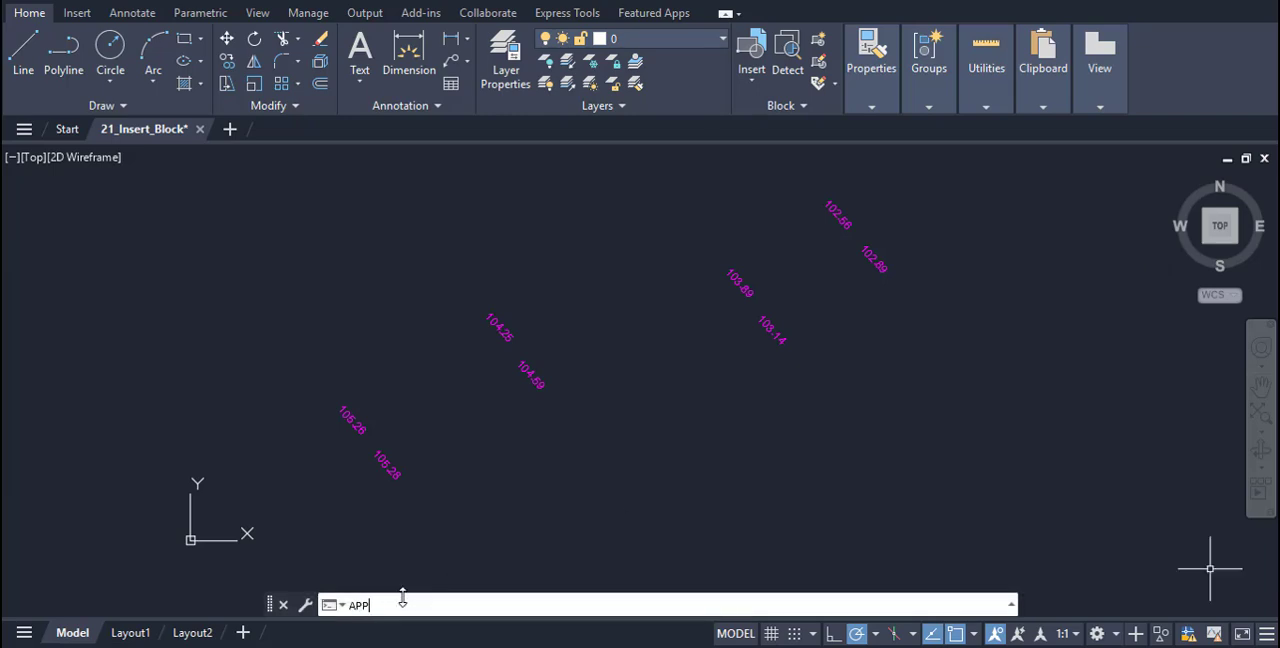
key("Return")
left_click(490, 159)
left_click(756, 301)
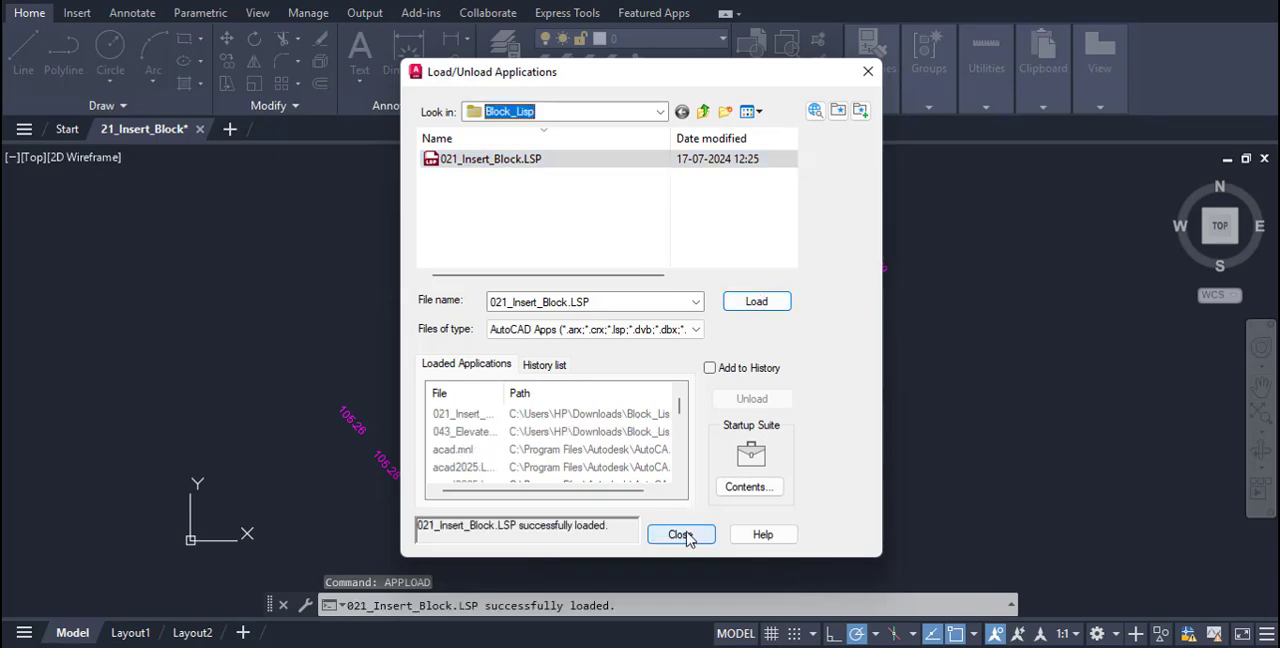
left_click(680, 534)
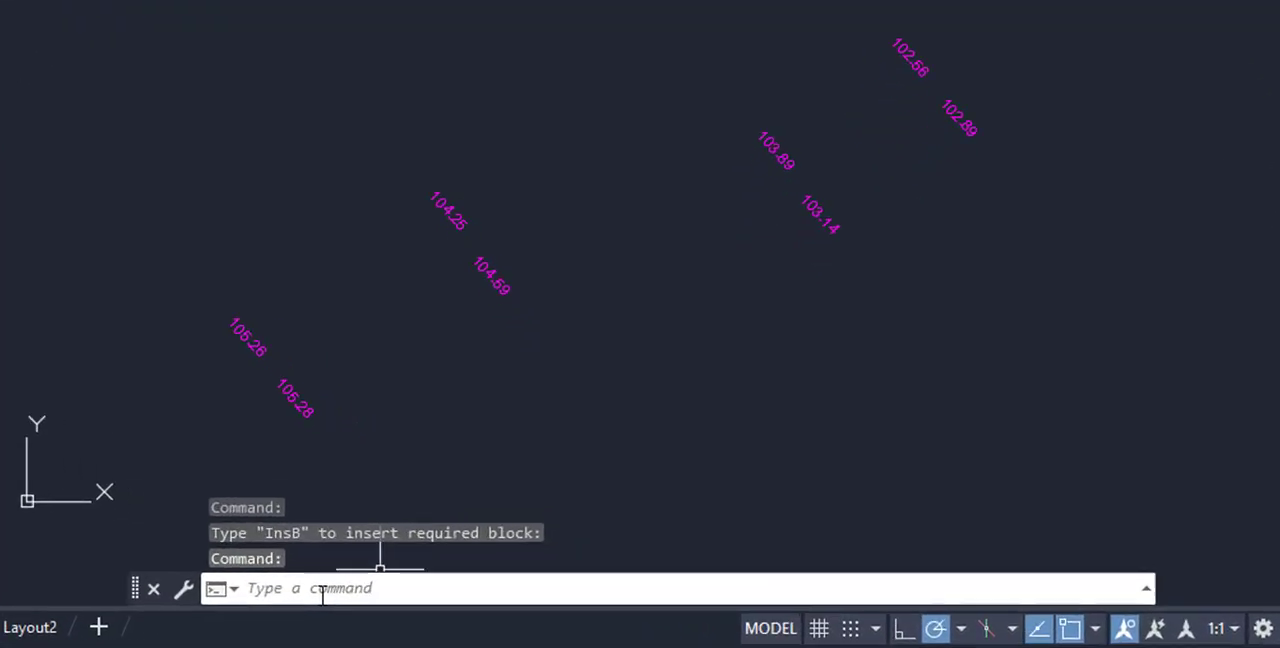
Run INSB on all the elevation texts to insert block A at each text
left_click(322, 588)
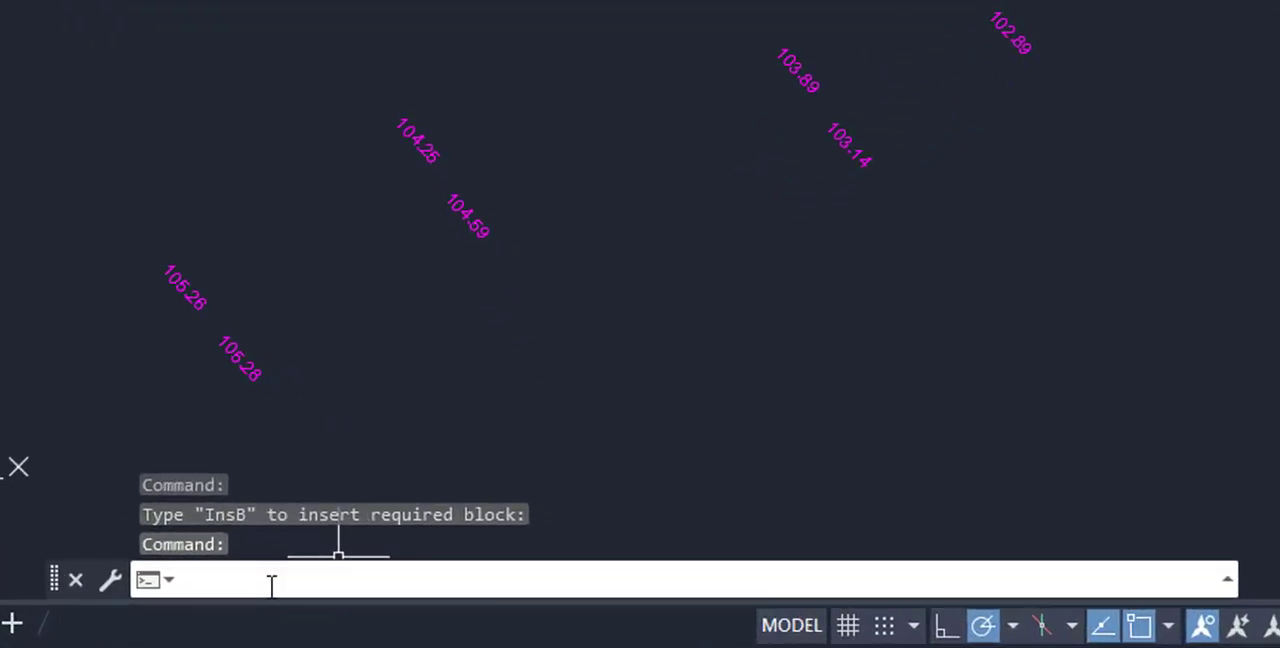
type("INSB")
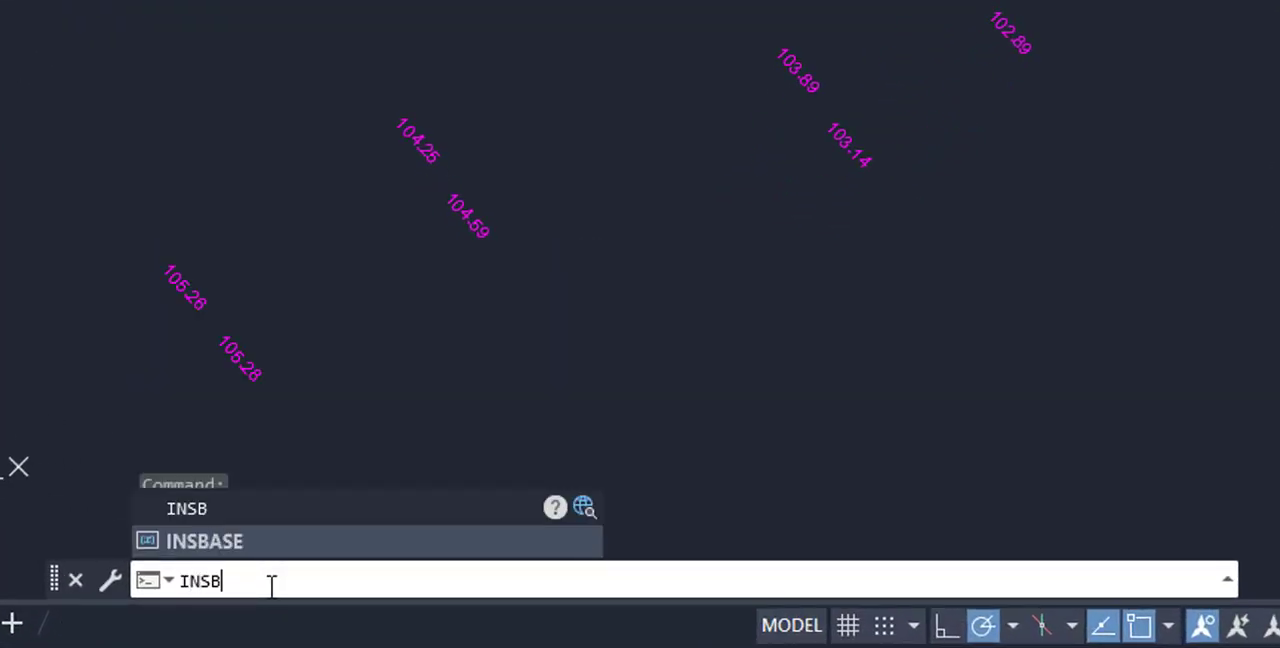
key("Return")
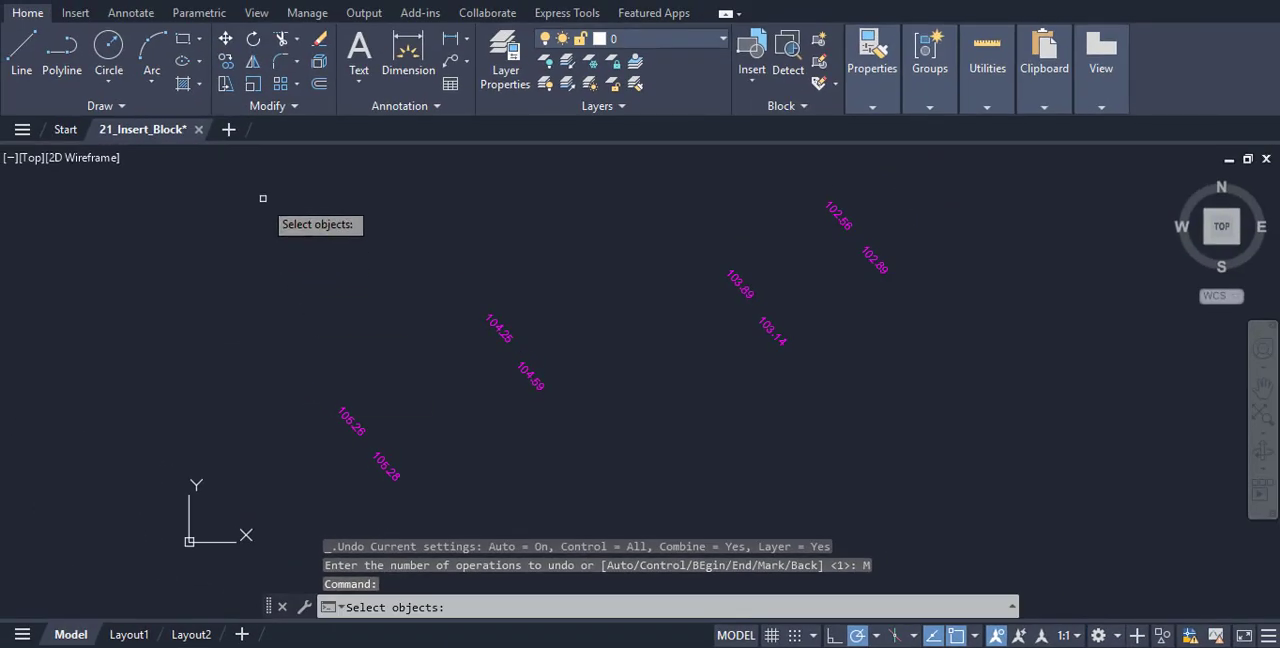
left_click(199, 76)
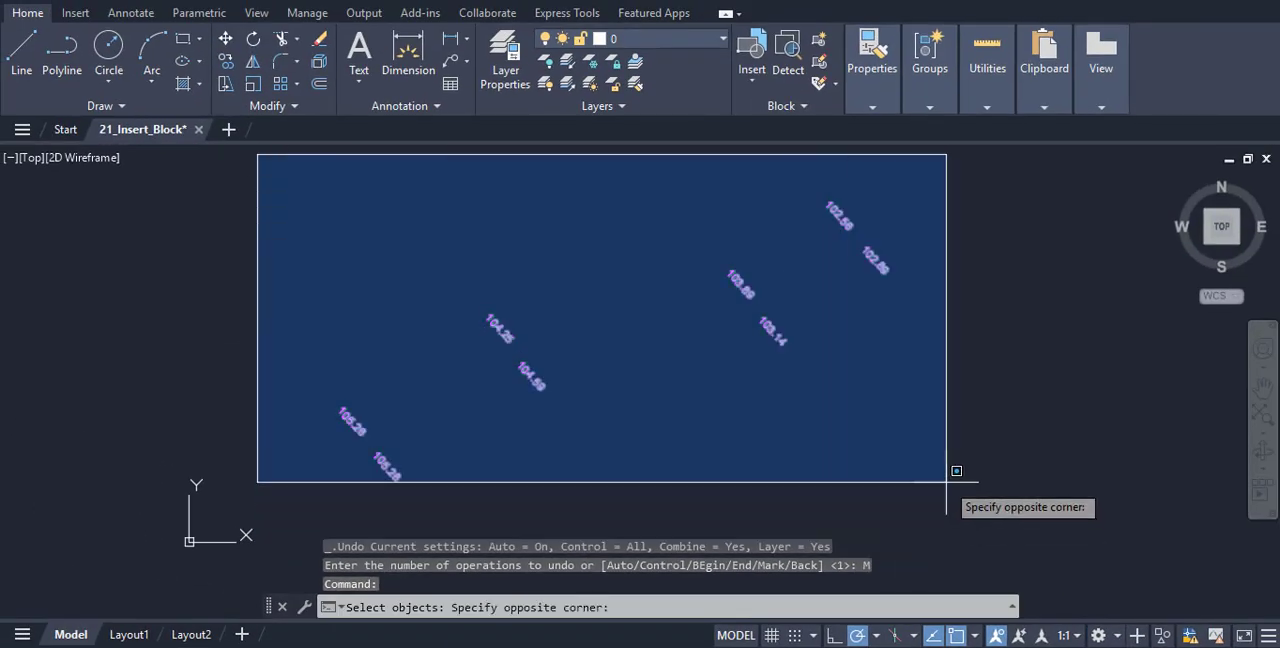
left_click(948, 500)
key("Return")
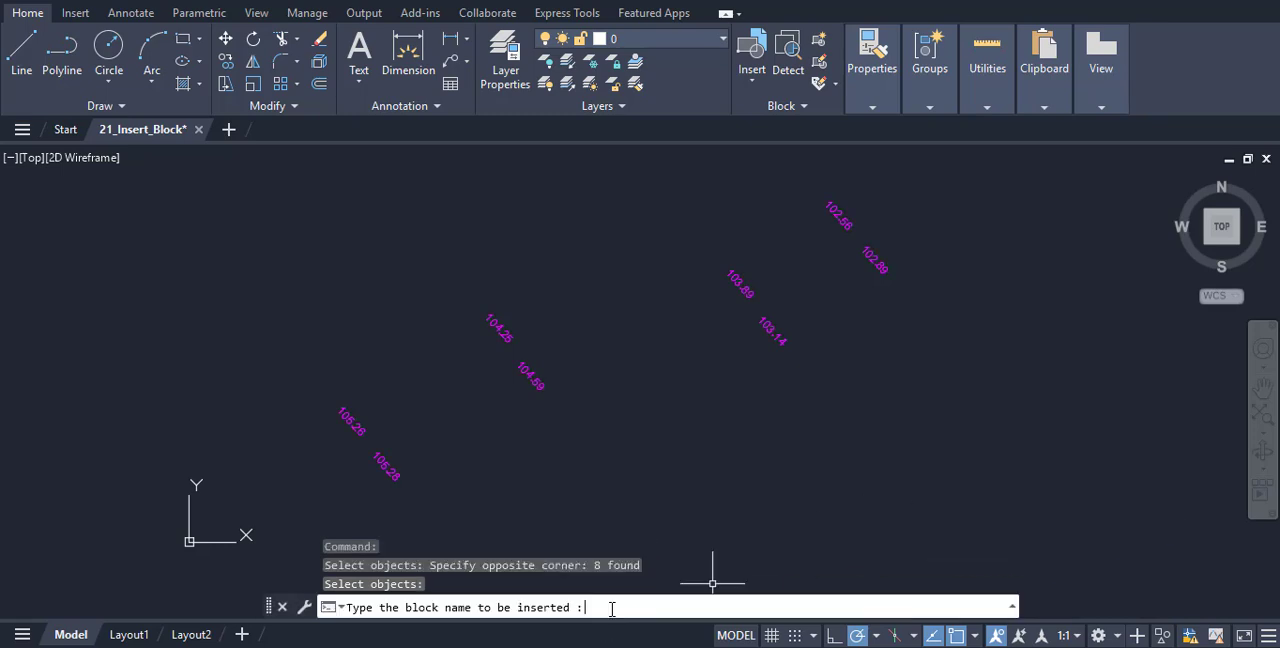
type("A")
key("Return")
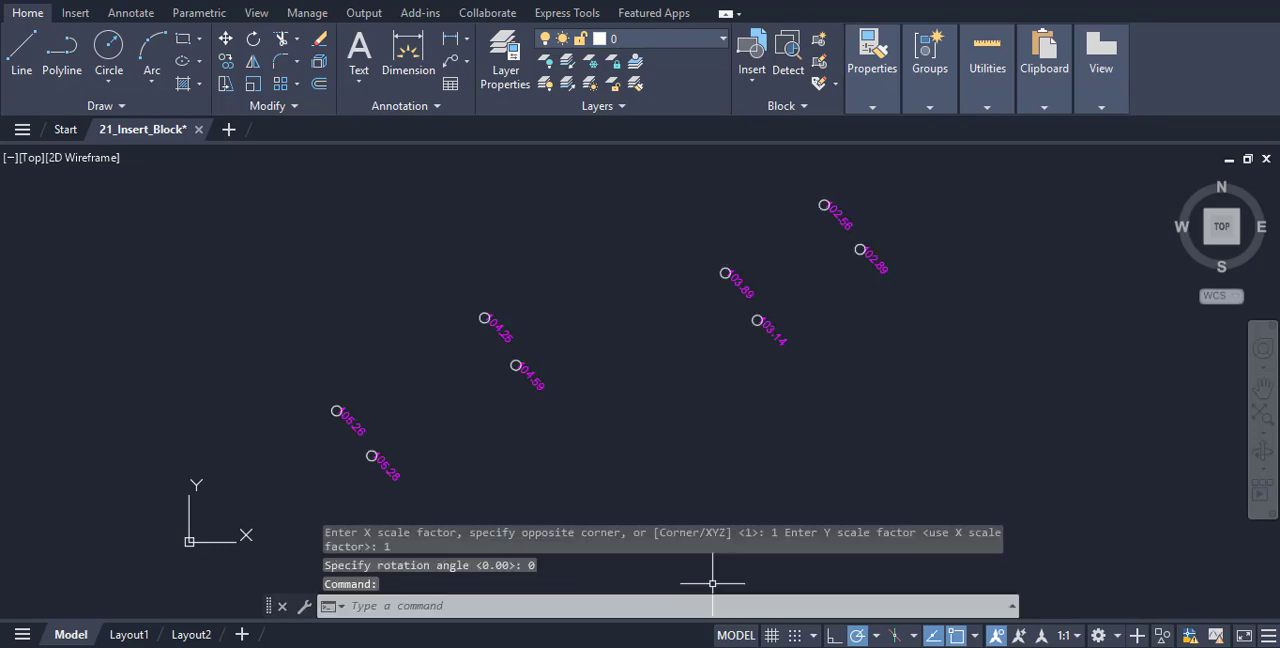
scroll(714, 585, "up", 2)
mouse_move(728, 420)
middle_mouse_down()
mouse_move(726, 505)
mouse_move(737, 434)
middle_mouse_up()
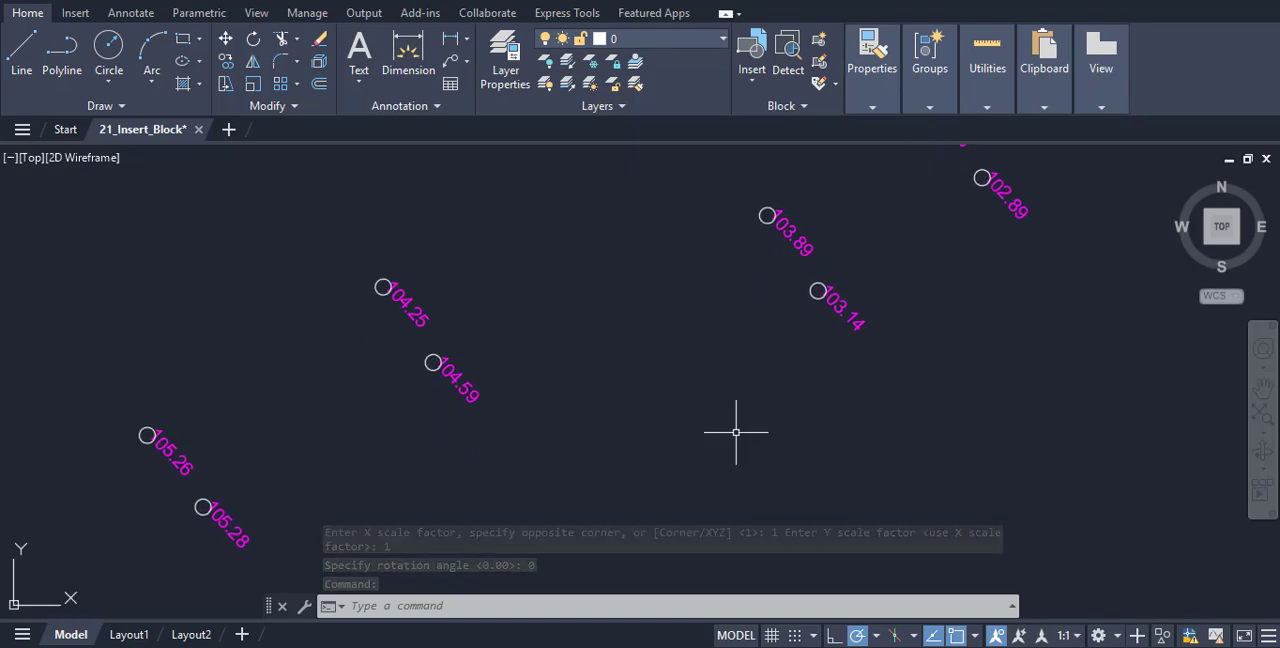
scroll(737, 434, "down", 2)
middle_click_drag(811, 445, 807, 421)
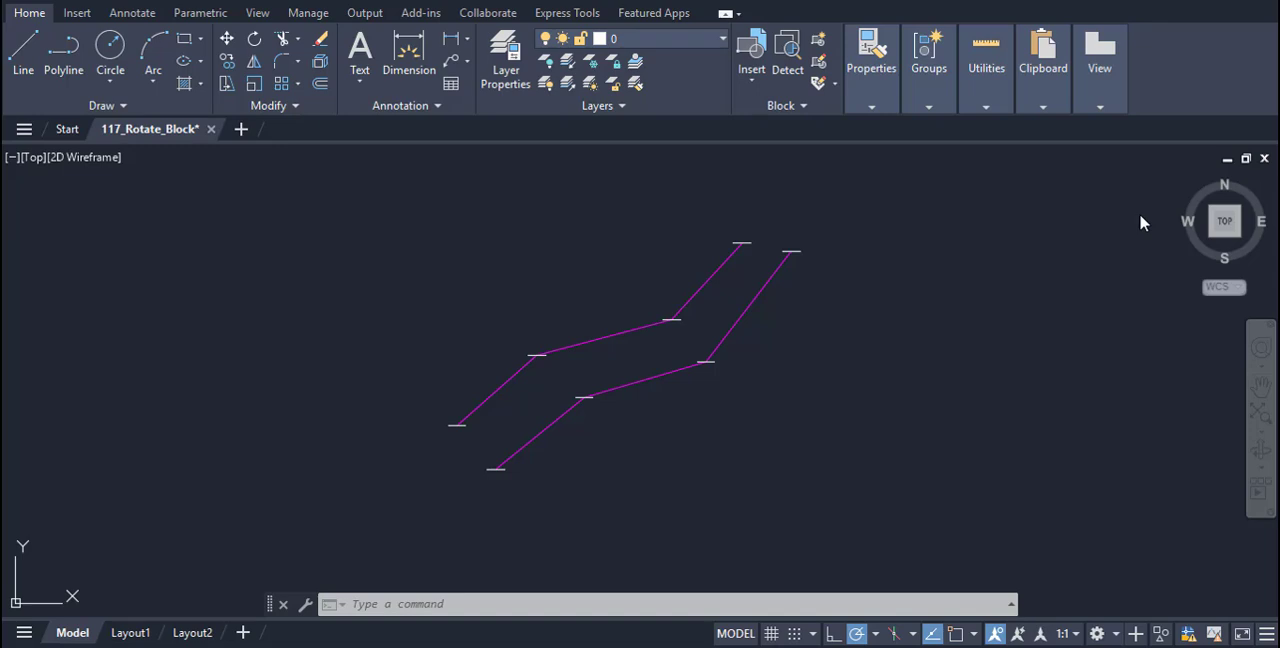
Load 117_Rotate_Block.lsp from the Block_Lisp folder into the 117_Rotate_Block drawing with APPLOAD
type("A")
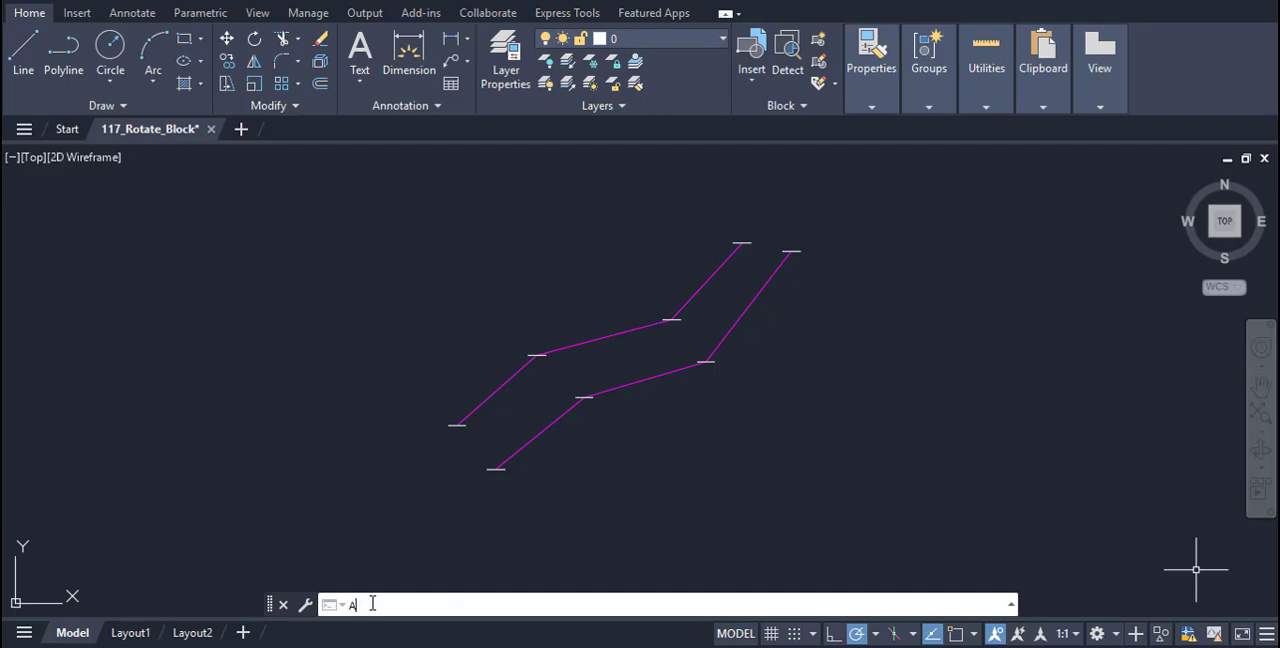
type("PPLOAD")
key("Return")
left_click(571, 180)
left_click(751, 380)
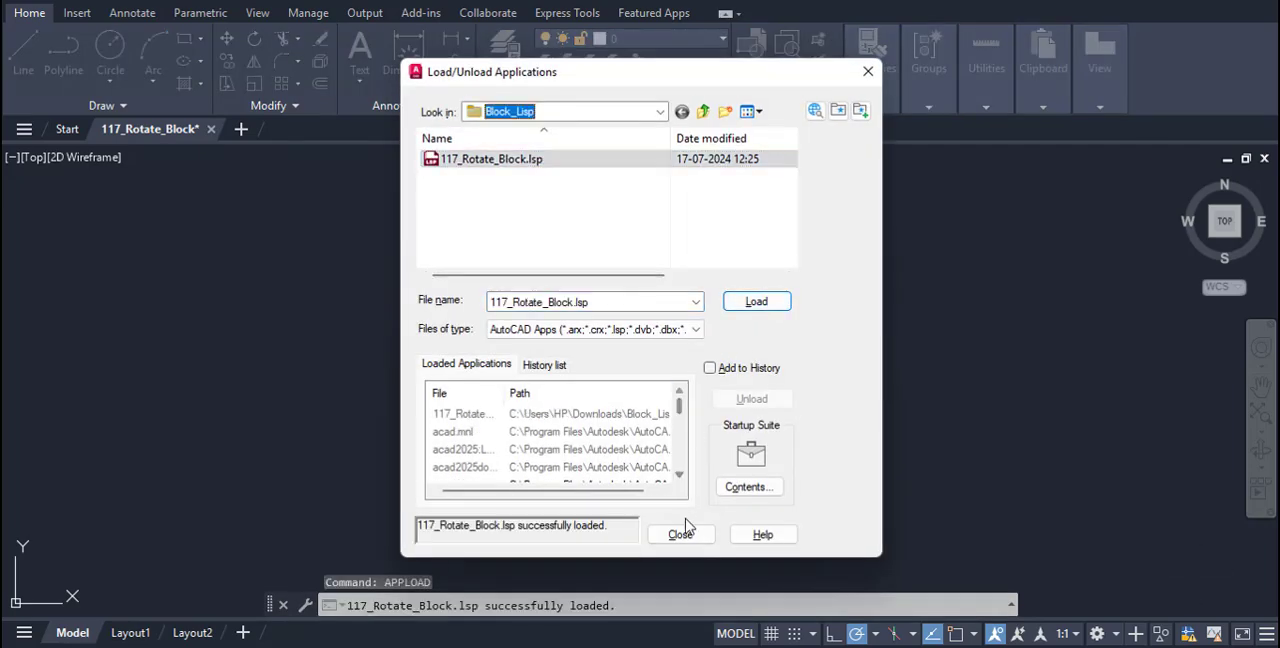
left_click(683, 528)
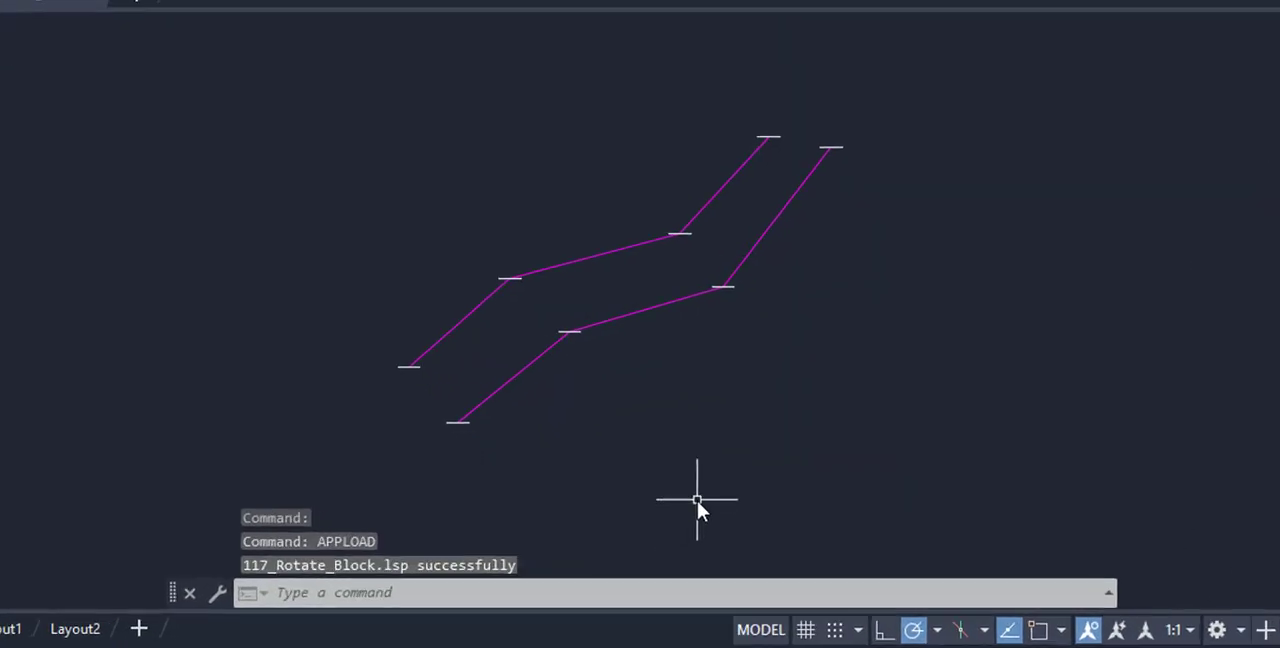
Run RB on all the blocks along the two polylines, rotating them to a two-point angle running diagonally down to the right across the polylines
left_click(370, 592)
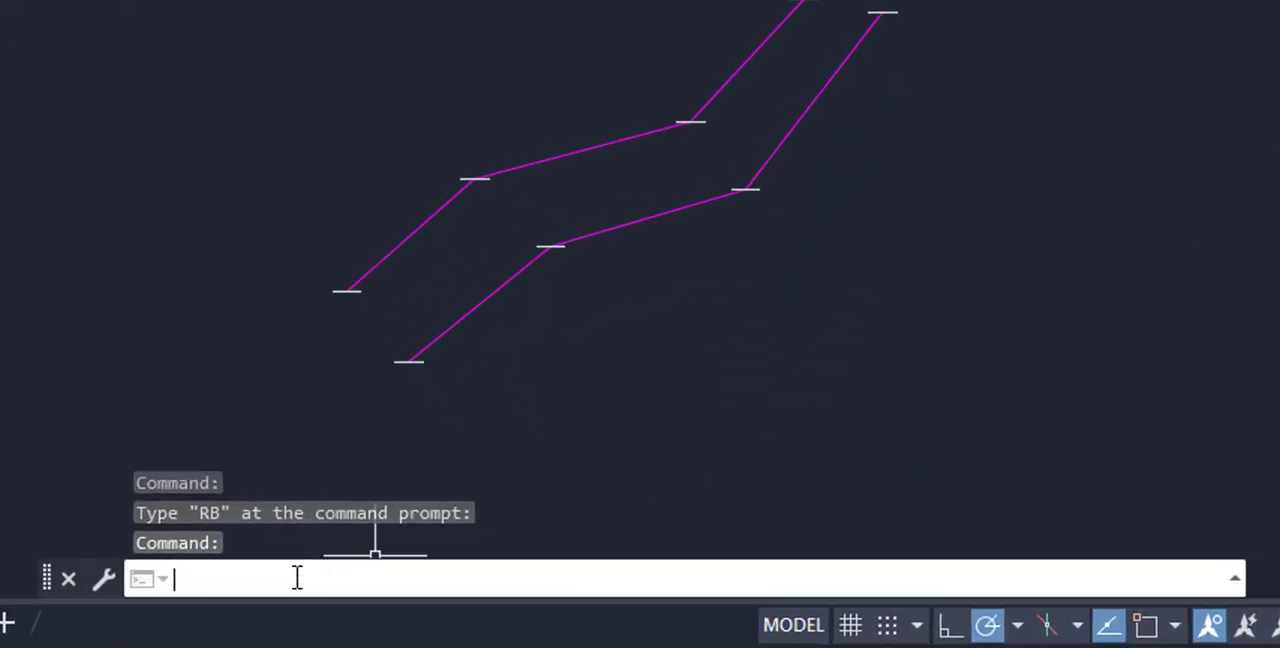
type("RB")
key("Return")
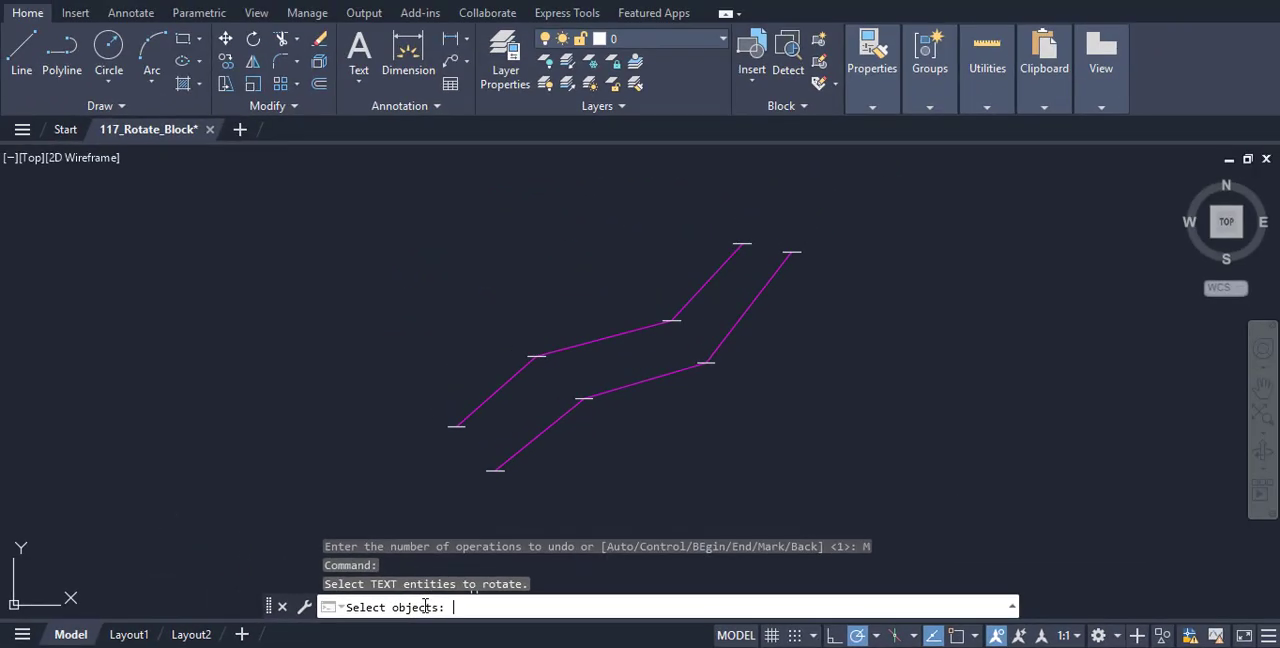
left_click(405, 181)
left_click(845, 482)
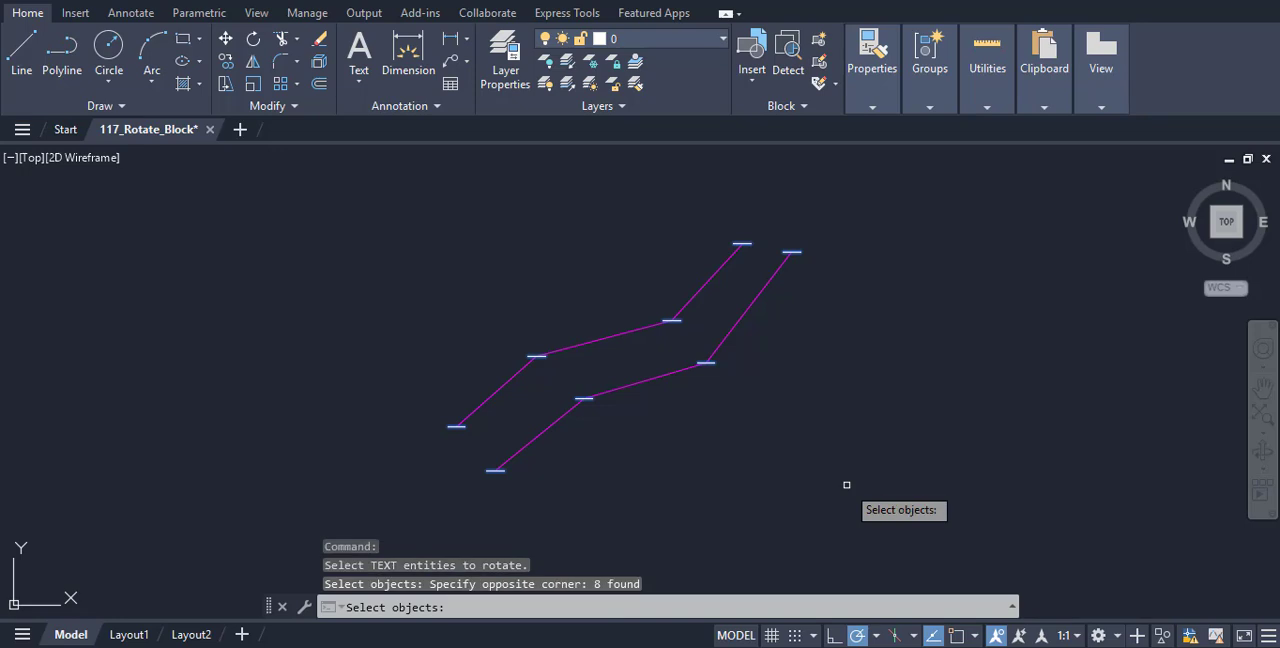
key("Return")
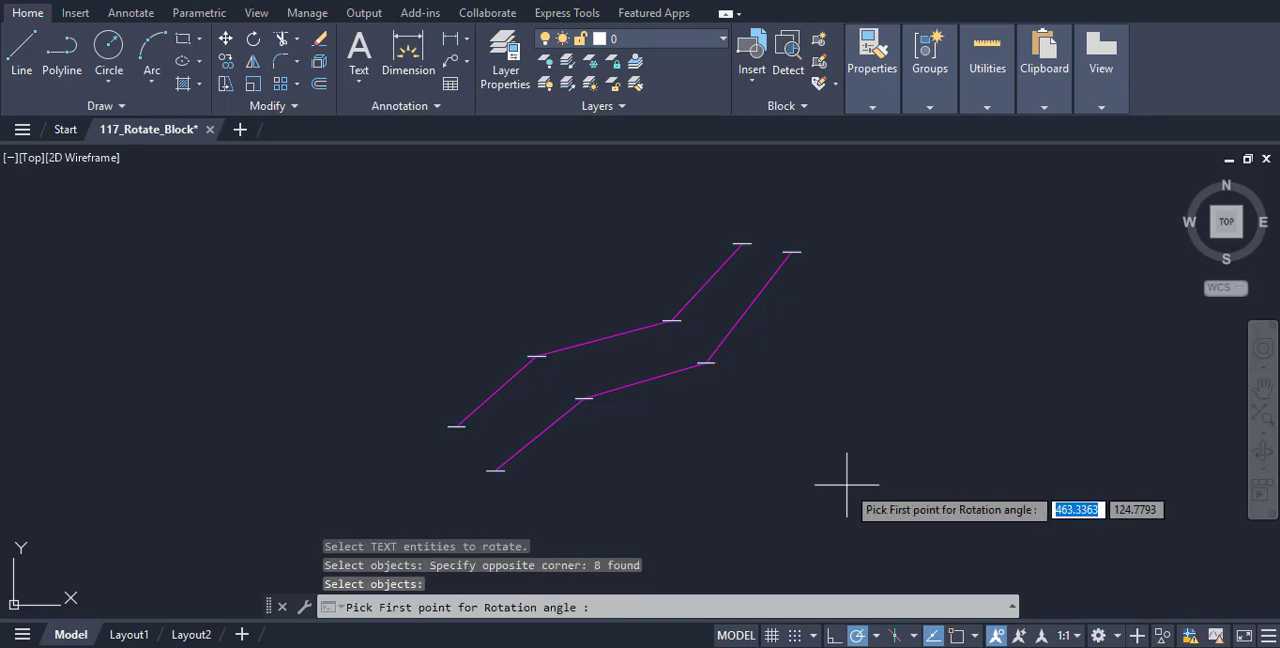
left_click(551, 236)
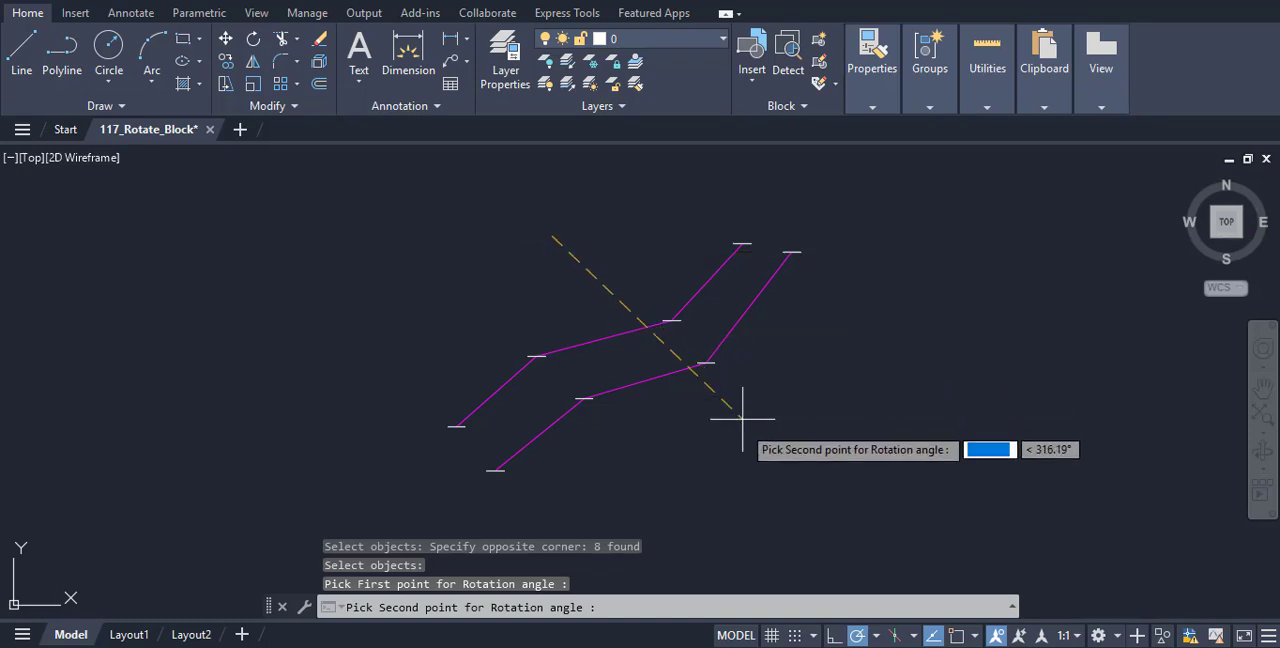
left_click(707, 426)
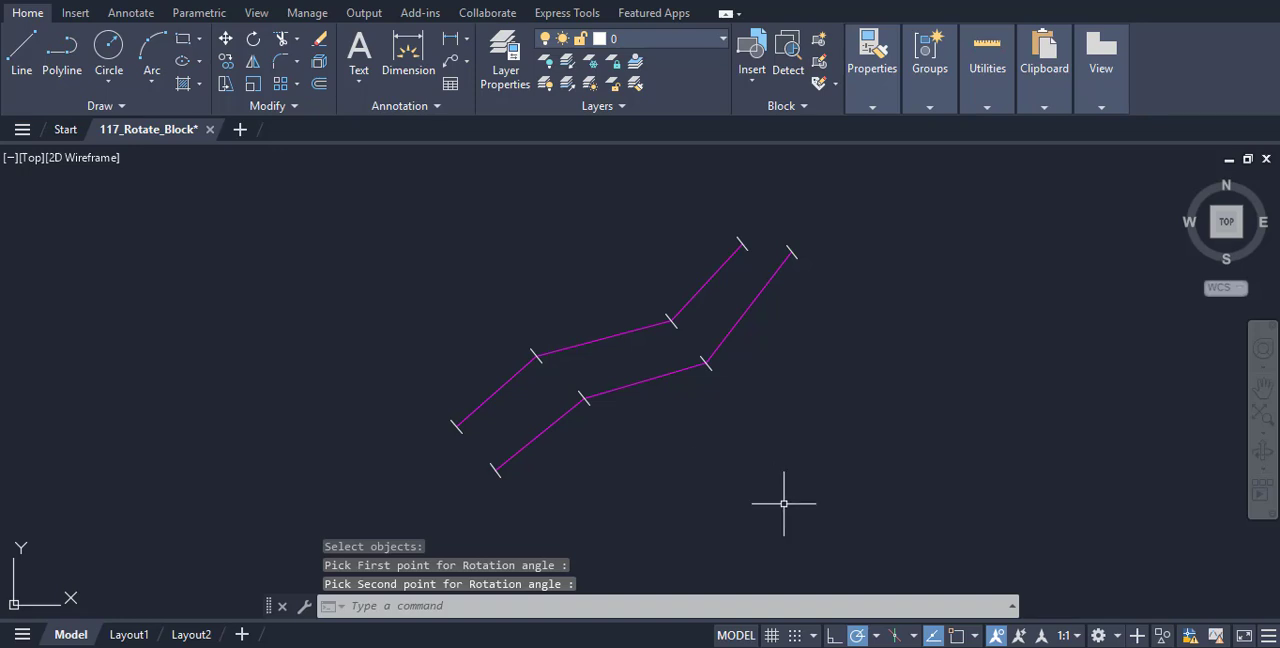
scroll(783, 503, "up", 2)
mouse_move(784, 503)
middle_mouse_down()
mouse_move(843, 566)
mouse_move(843, 594)
mouse_move(862, 593)
middle_mouse_up()
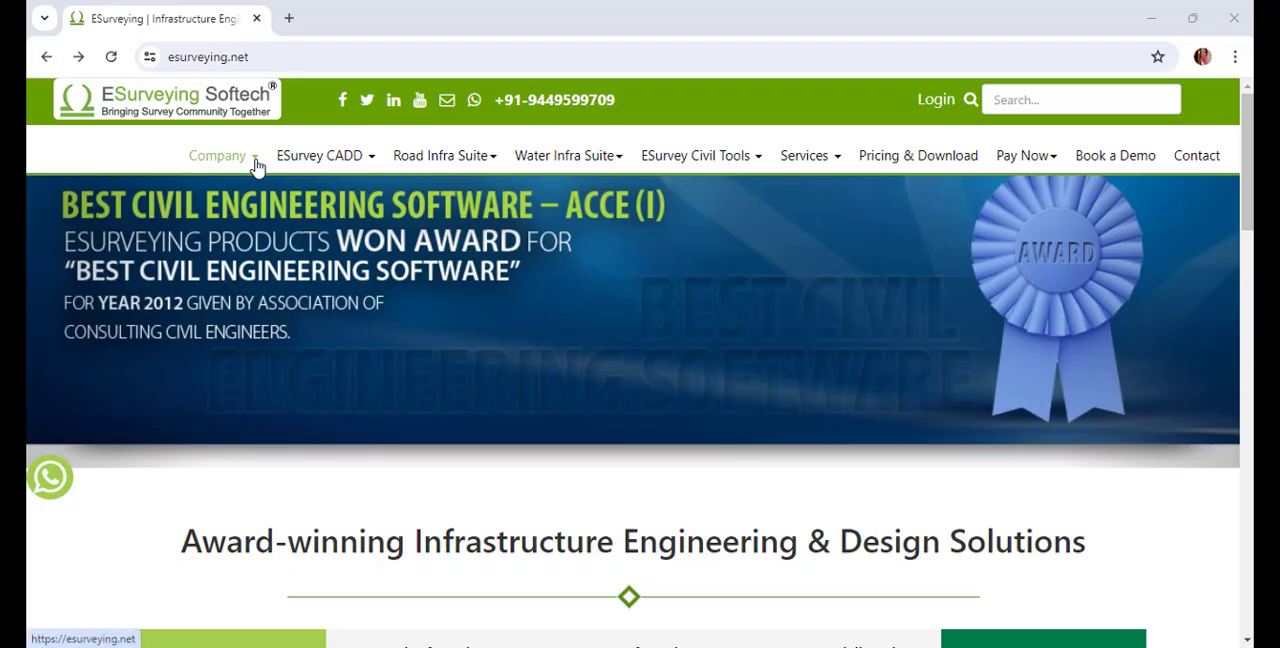
Switch to the browser and open the free AutoLISP commands page on the ESurveying website
mouse_move(251, 160)
left_click(241, 294)
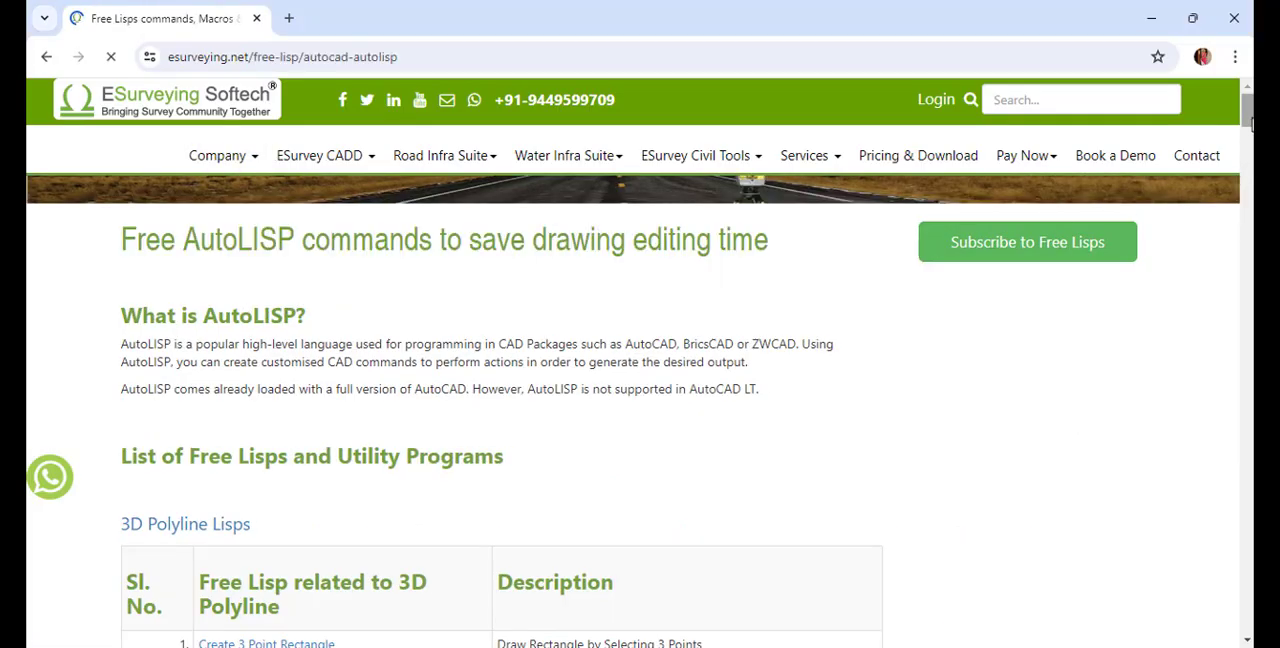